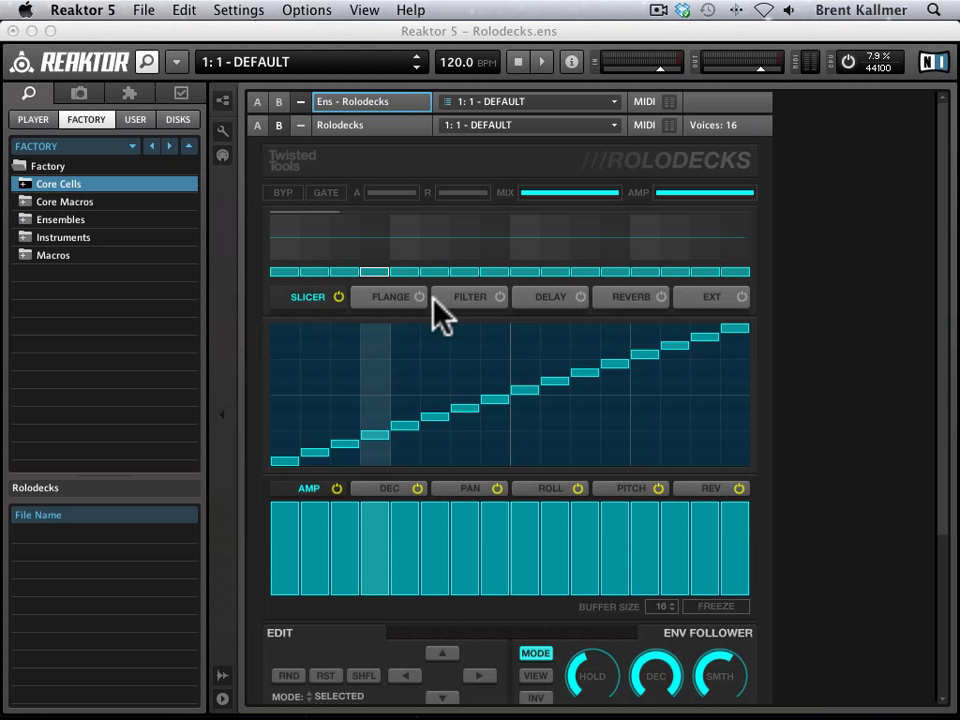
- Bring the Source Beatlooper into view, play the TT_151_KERO.aif loop, and lower the sample number to 86
scroll(622, 320, down, 1)
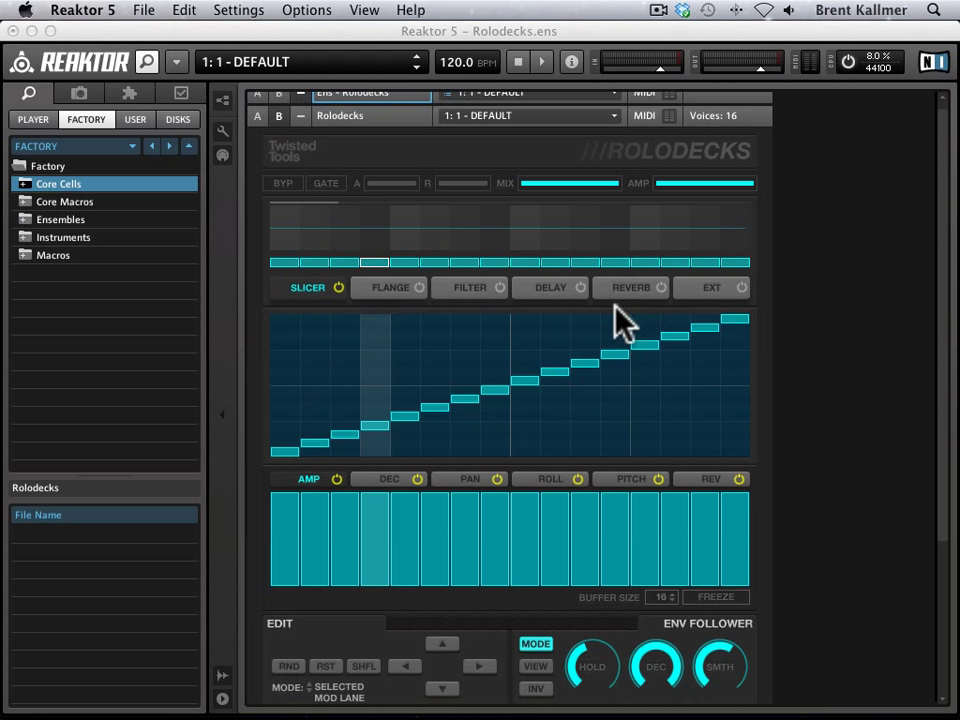
scroll(622, 320, down, 5)
scroll(622, 320, up, 5)
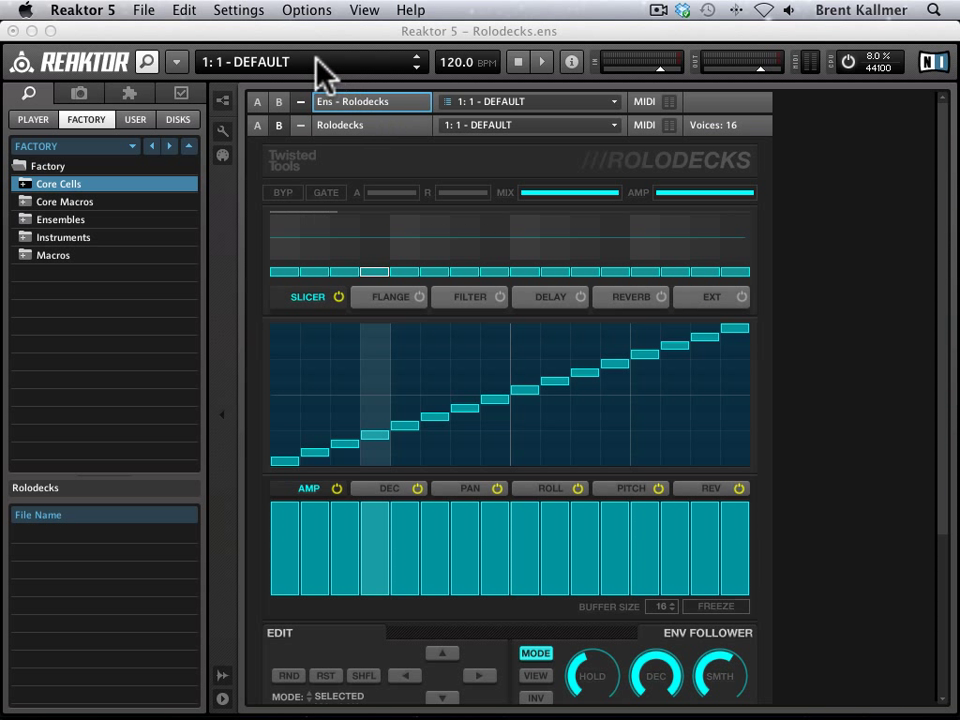
scroll(729, 435, down, 5)
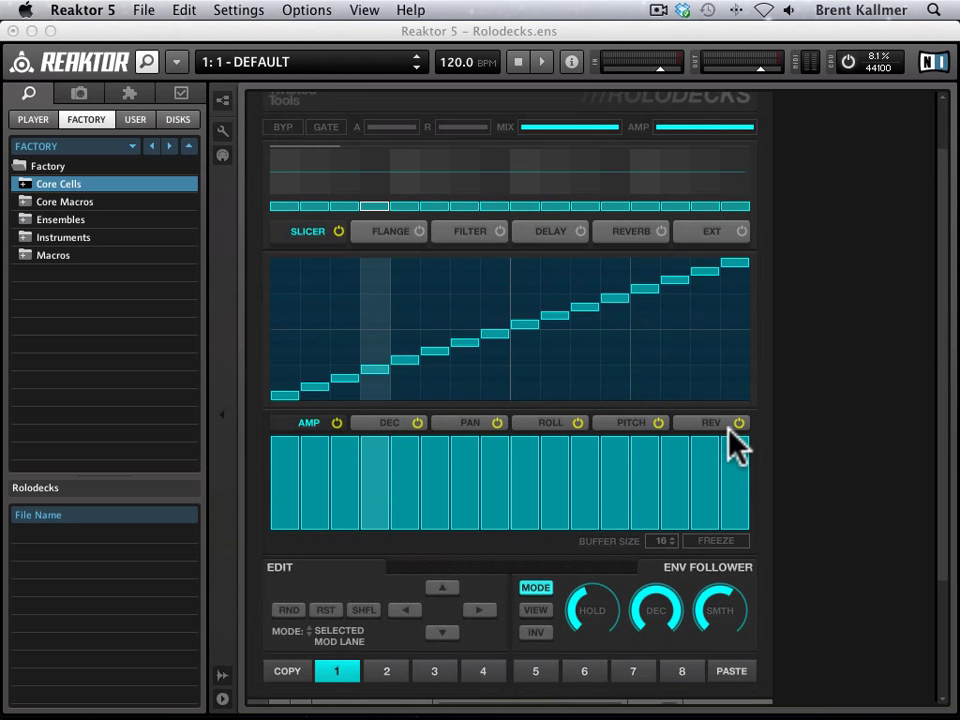
scroll(775, 455, down, 1)
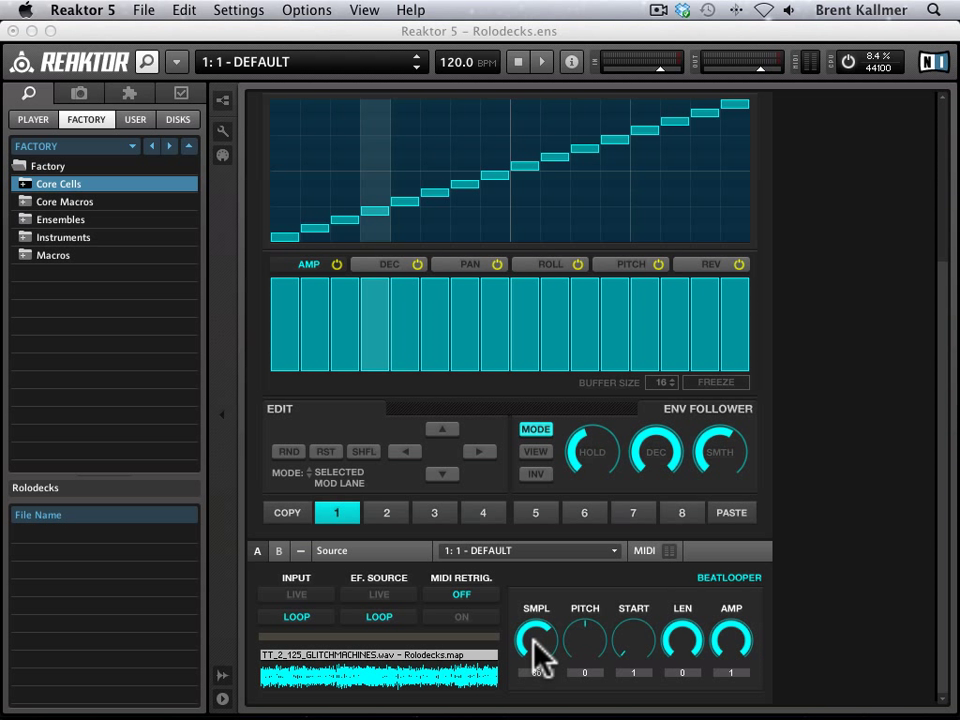
click(553, 589)
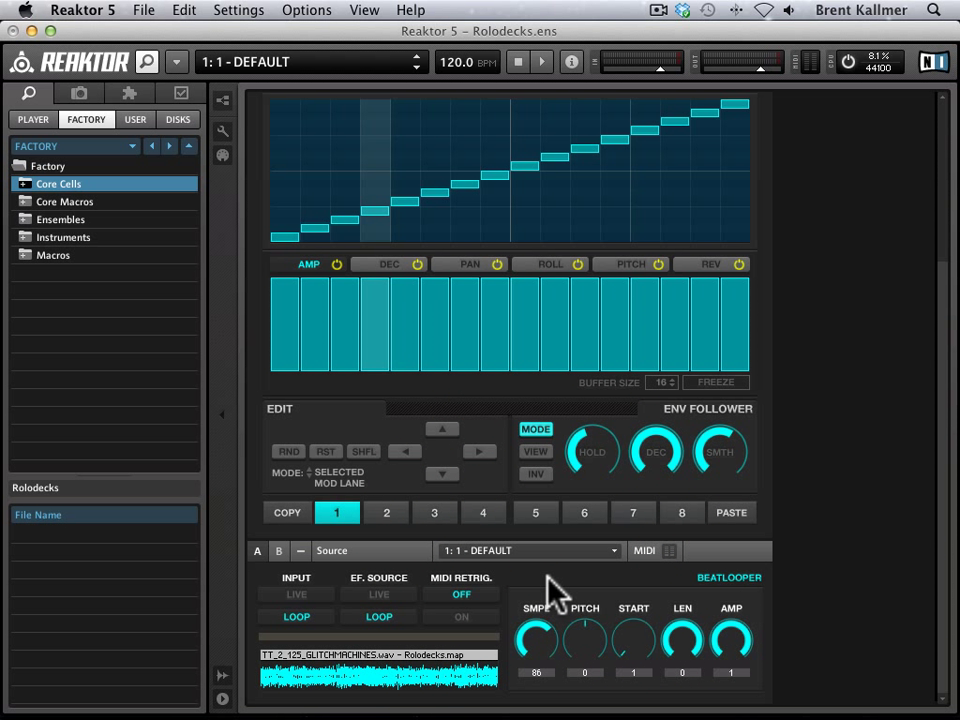
key(space)
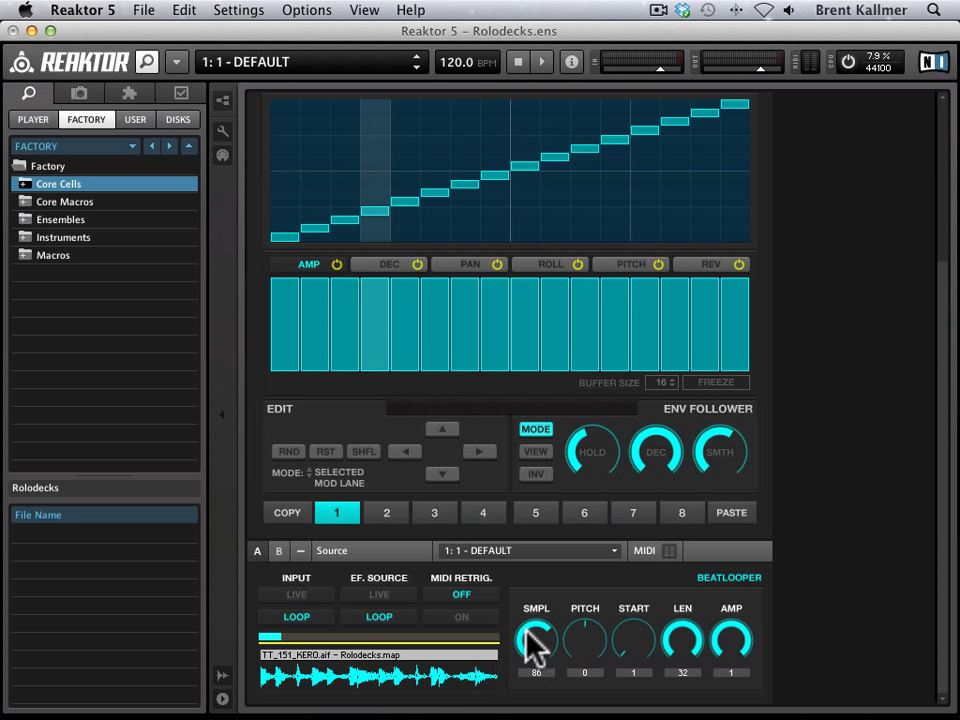
drag(525, 628, 531, 692)
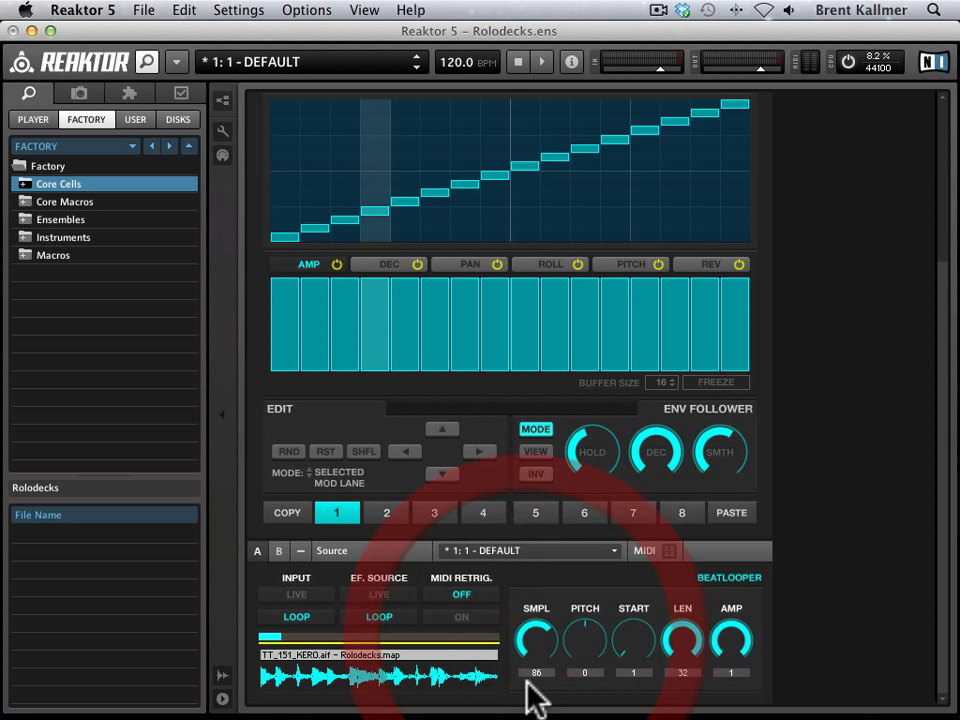
- Change the Beatlooper sample number to 72, loading TT_TRAILER_DRUM2_85BPM.wav, and play the new loop
click(531, 679)
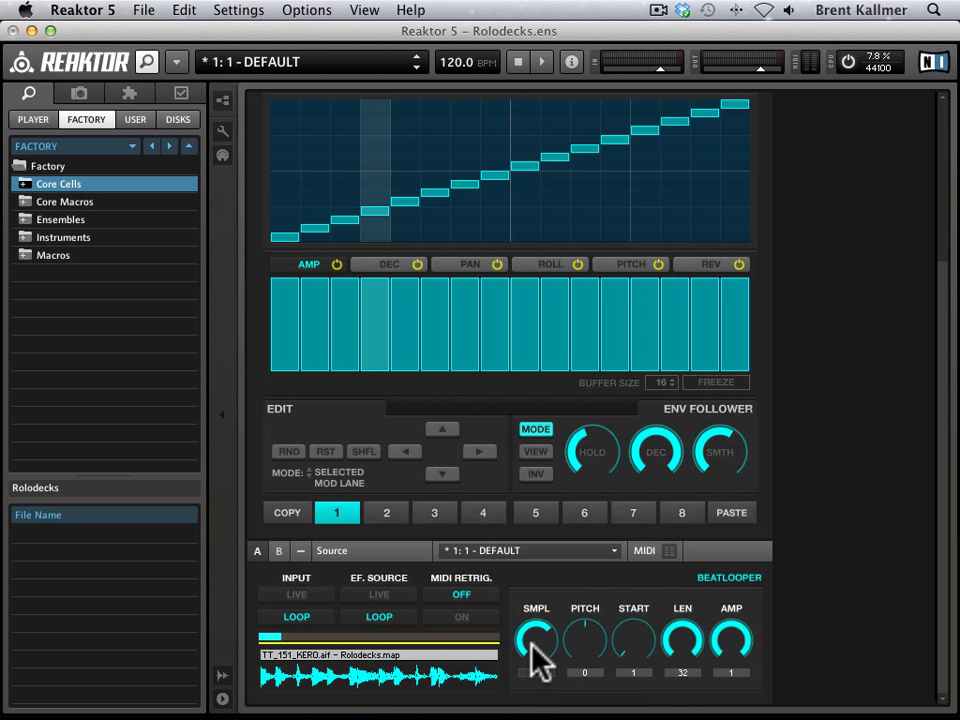
click(535, 640)
mouse_move(535, 640)
mouse_down()
mouse_move(532, 655)
mouse_move(529, 645)
mouse_up()
key(space)
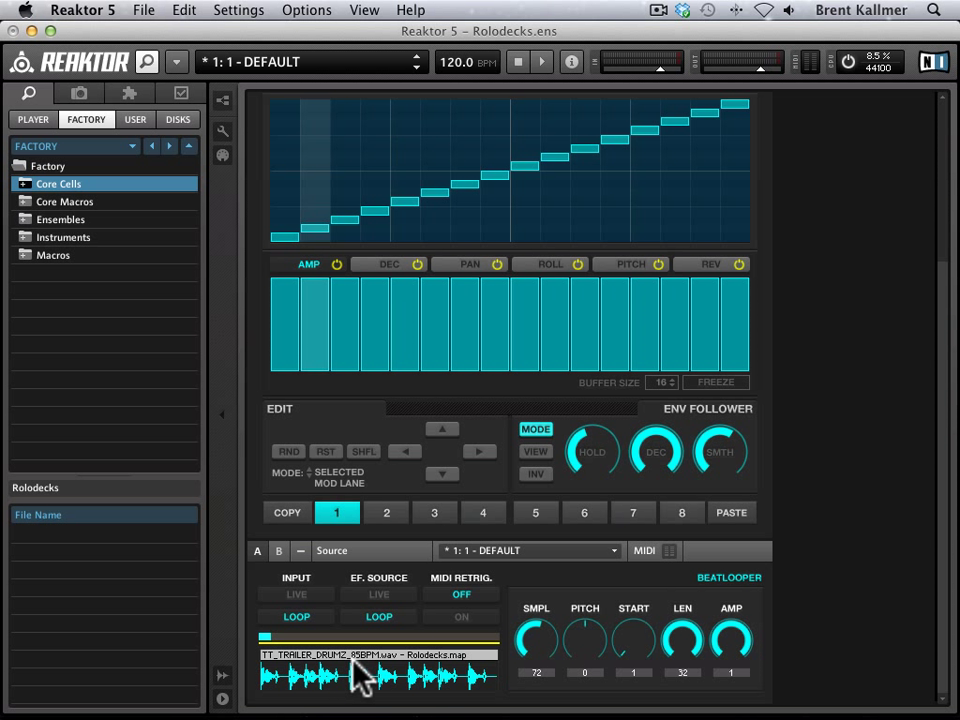
double_click(455, 63)
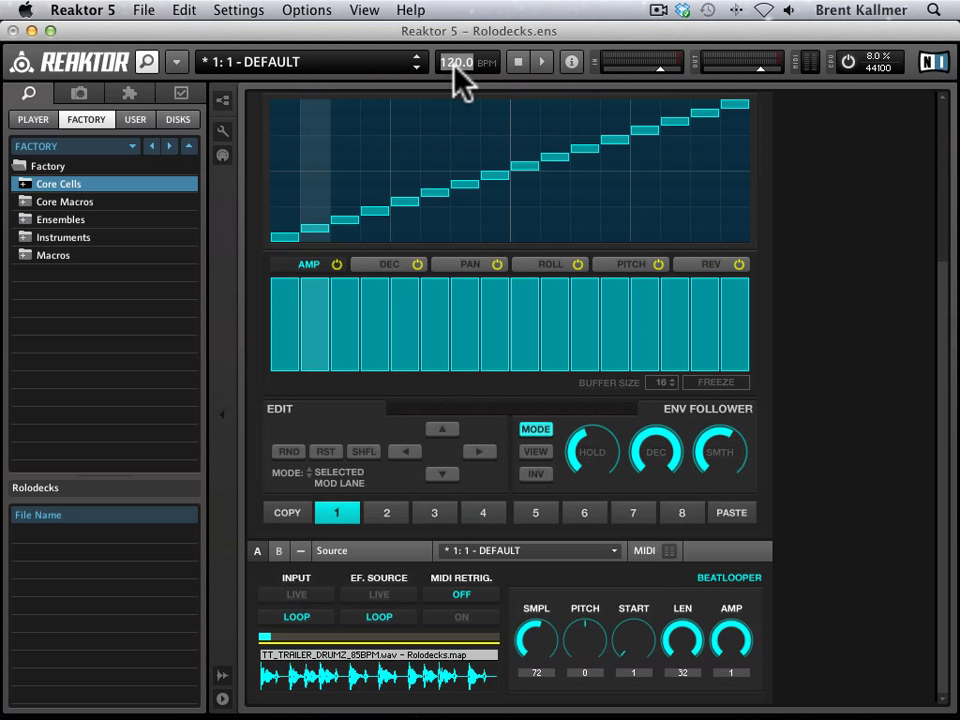
- Set the tempo to 85 BPM, then briefly play and stop the loop
text(85)
key(Return)
key(space)
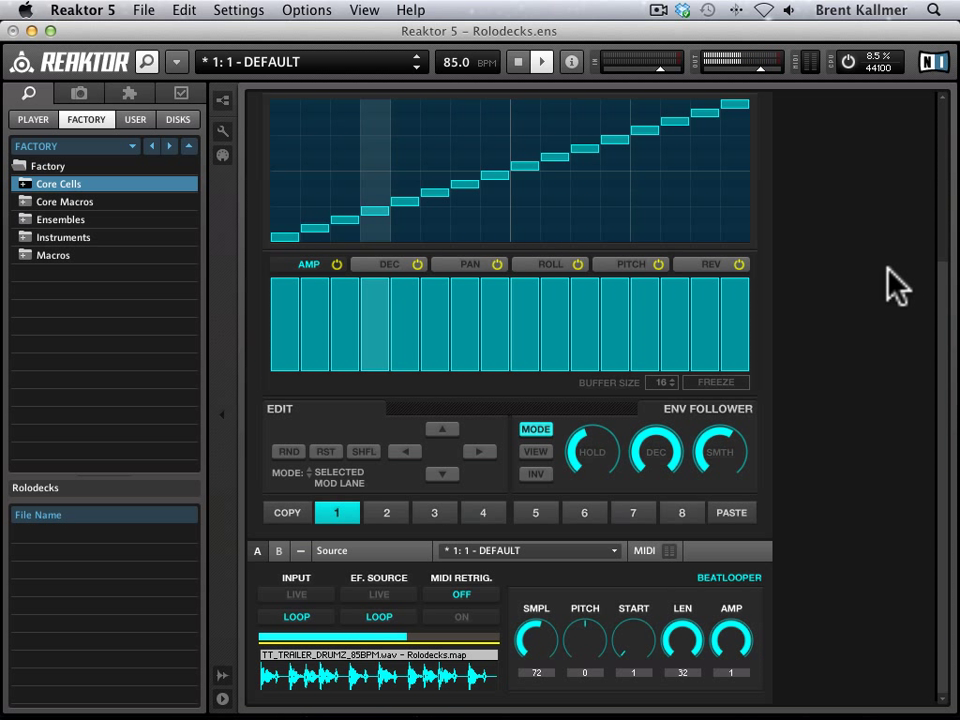
key(space)
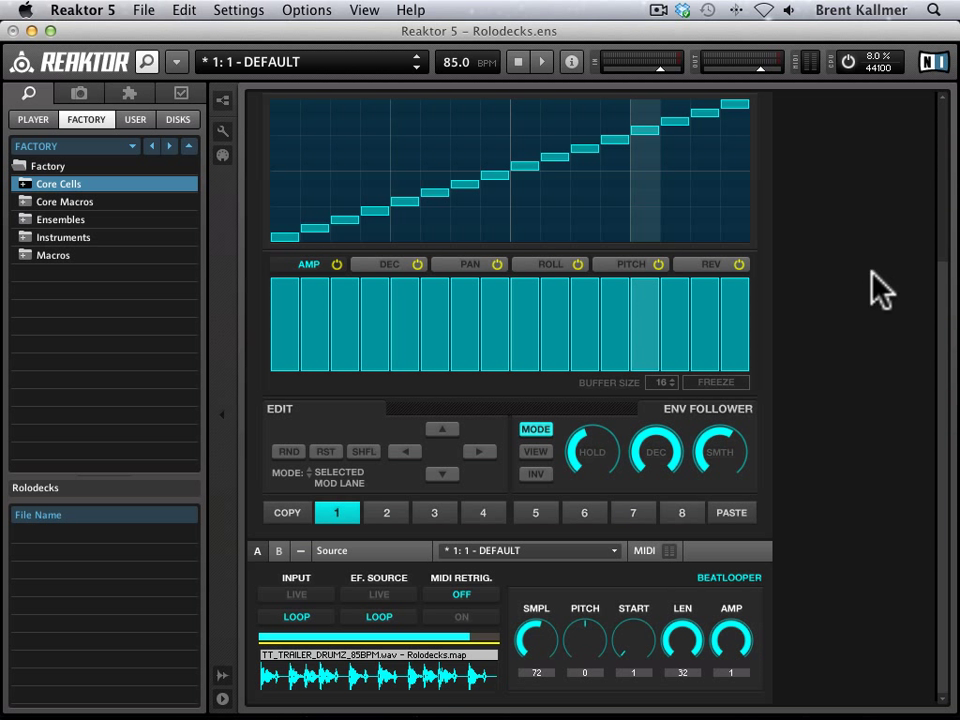
- Return to the top and show the Rolodecks external effect slot controls
scroll(340, 318, up, 6)
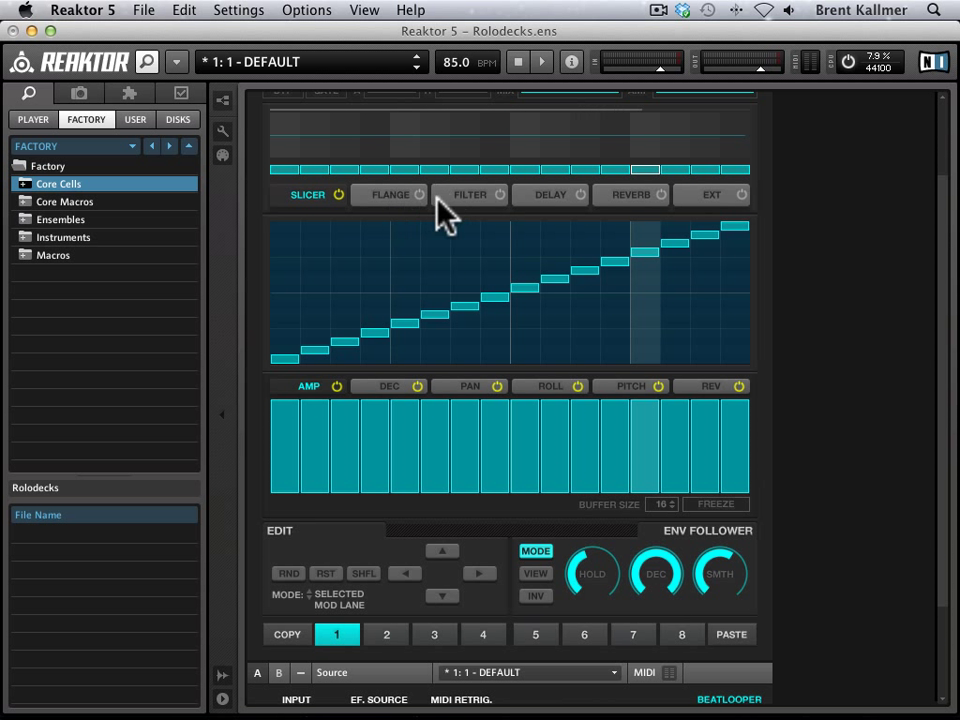
scroll(313, 207, up, 5)
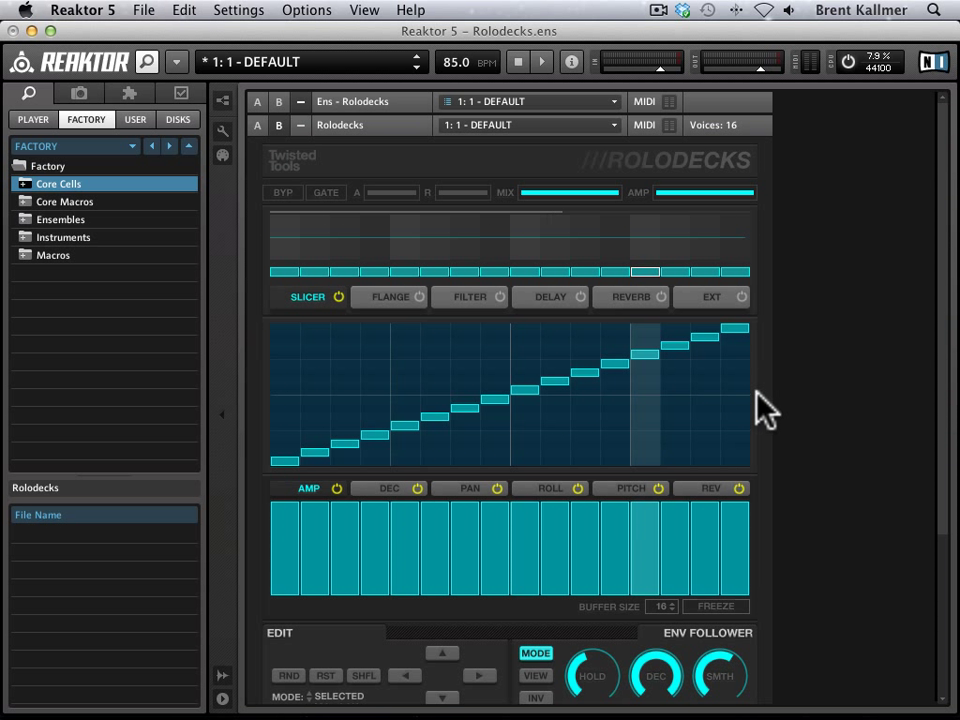
click(712, 300)
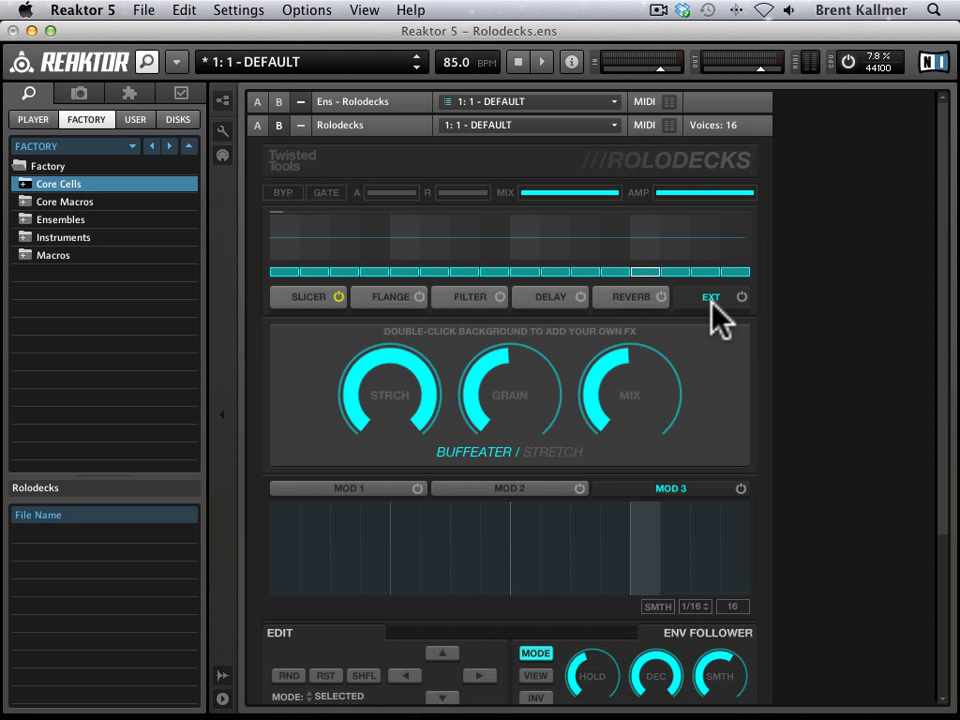
- Turn on the Buffeater/Stretch EXT effect, play the loop, and adjust the STRCH and GRAIN knobs
click(740, 297)
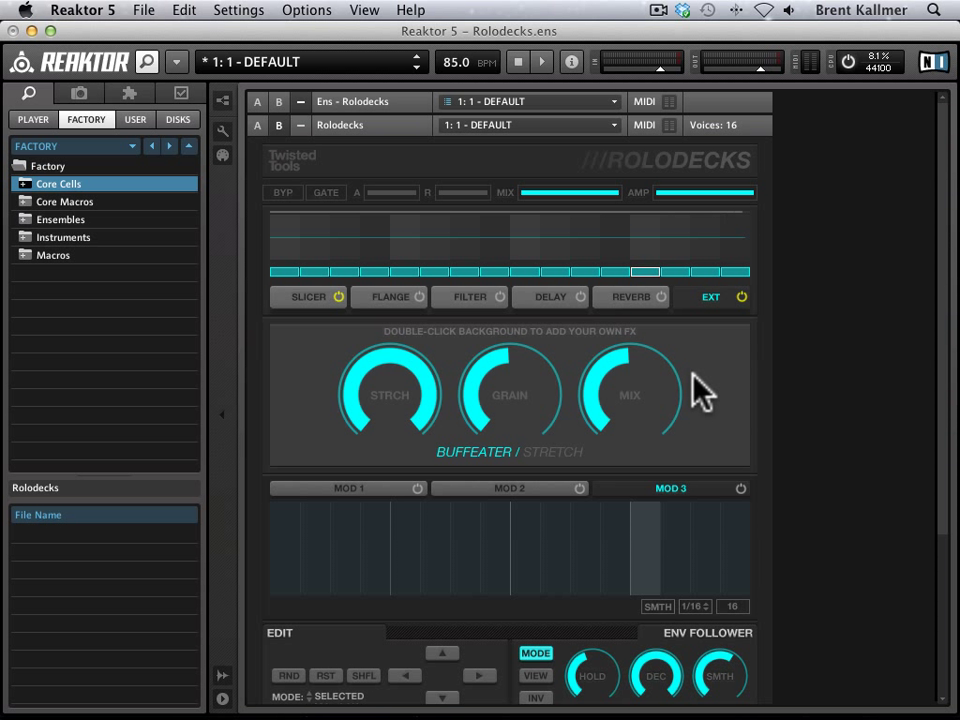
key(space)
mouse_move(386, 373)
mouse_down()
mouse_move(385, 410)
mouse_move(374, 402)
mouse_move(382, 385)
mouse_up()
drag(466, 392, 493, 403)
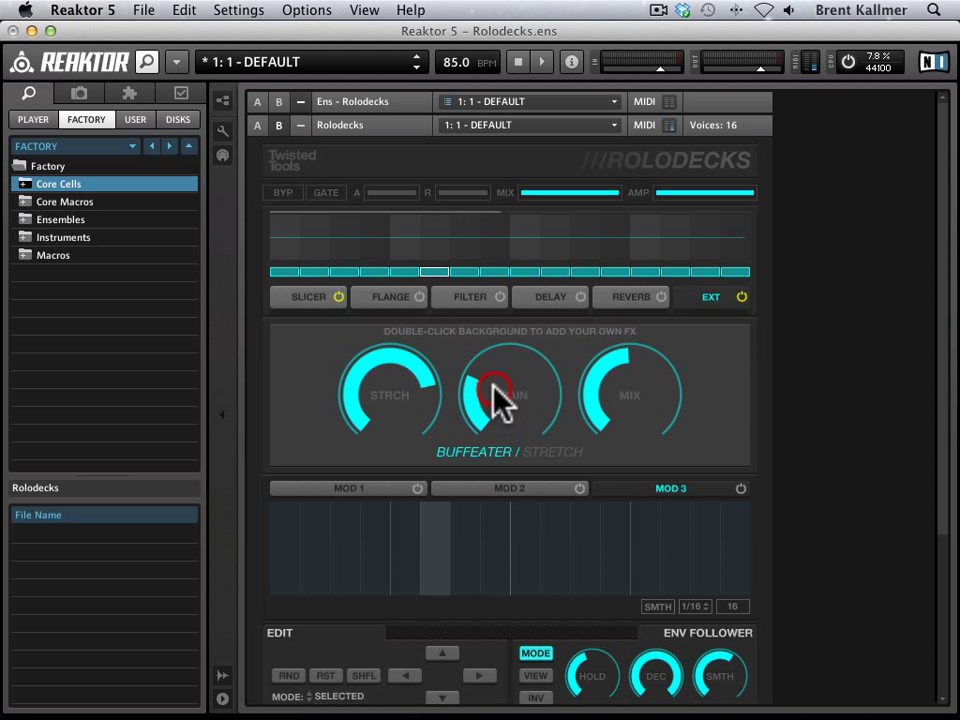
double_click(688, 352)
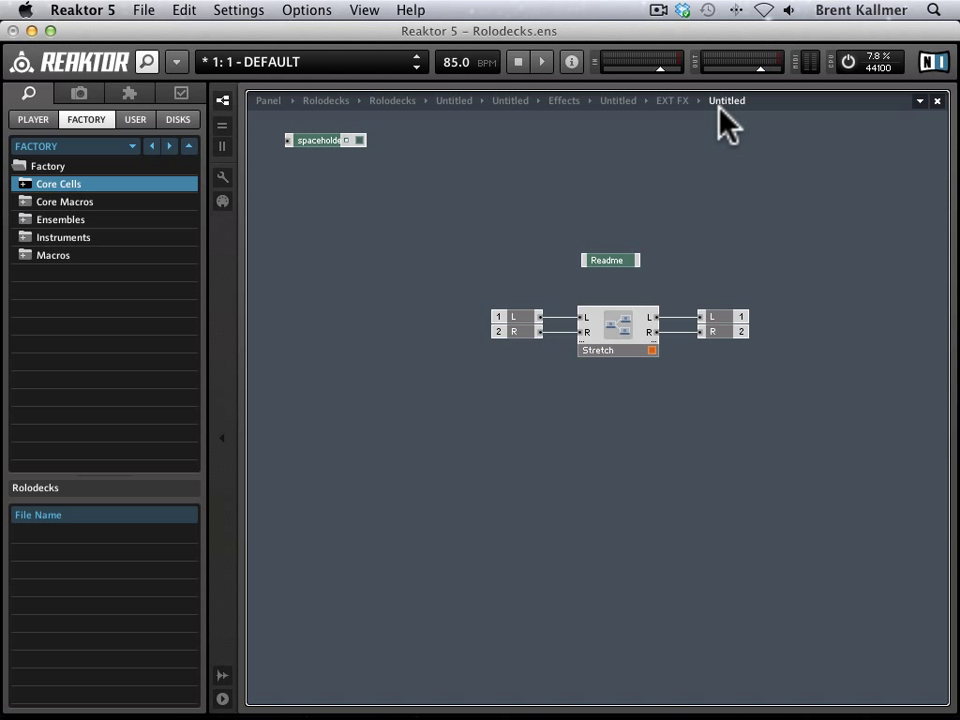
- Delete the Stretch macro from the EXT FX structure, leaving inputs 1/2 and outputs 1/2 unconnected
click(609, 334)
key(Delete)
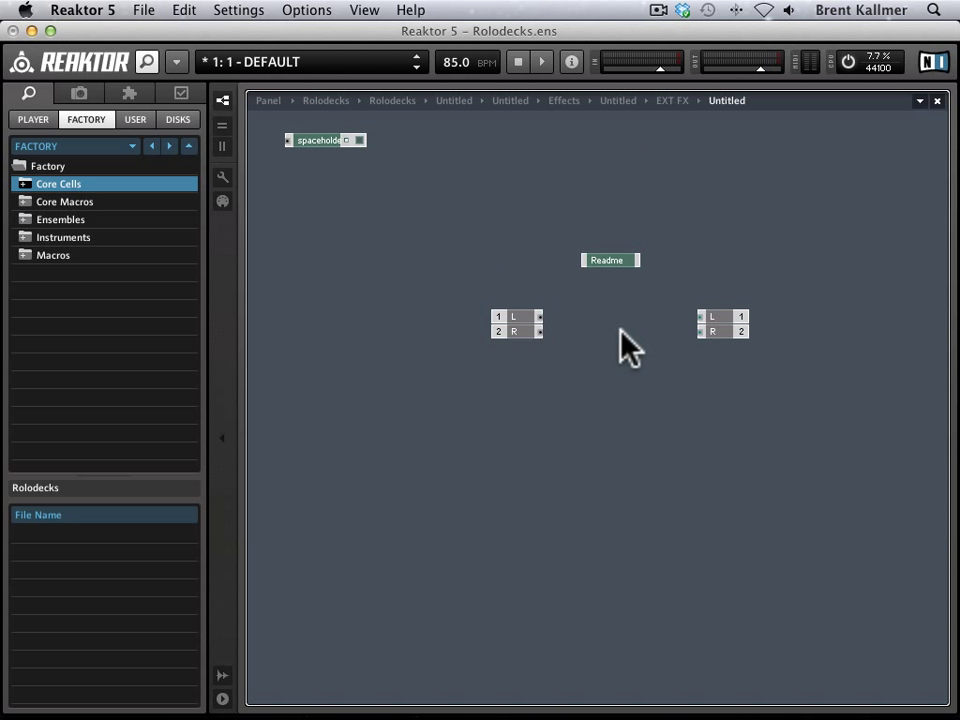
right_click(620, 329)
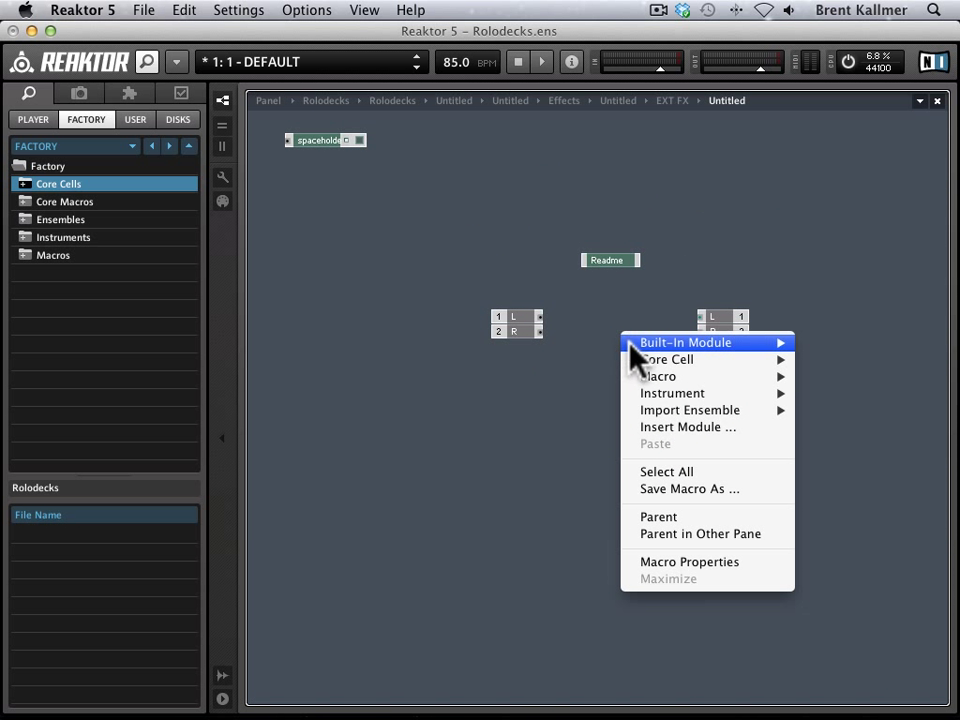
- Insert the Echomania effect into the EXT FX structure via Instrument > Effects
mouse_move(645, 370)
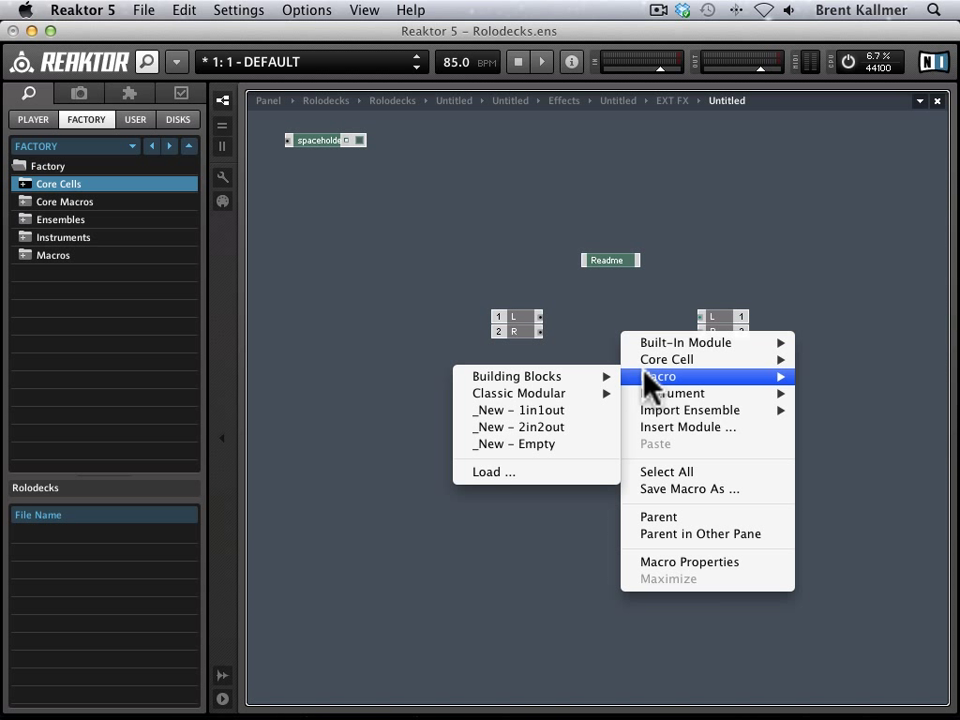
mouse_move(665, 395)
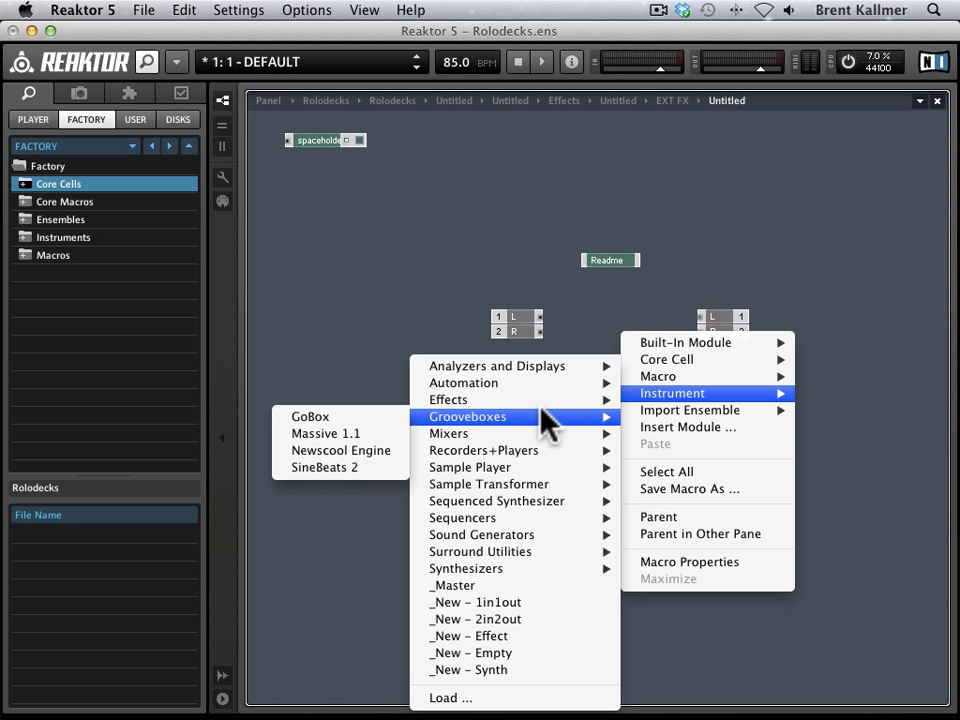
mouse_move(543, 401)
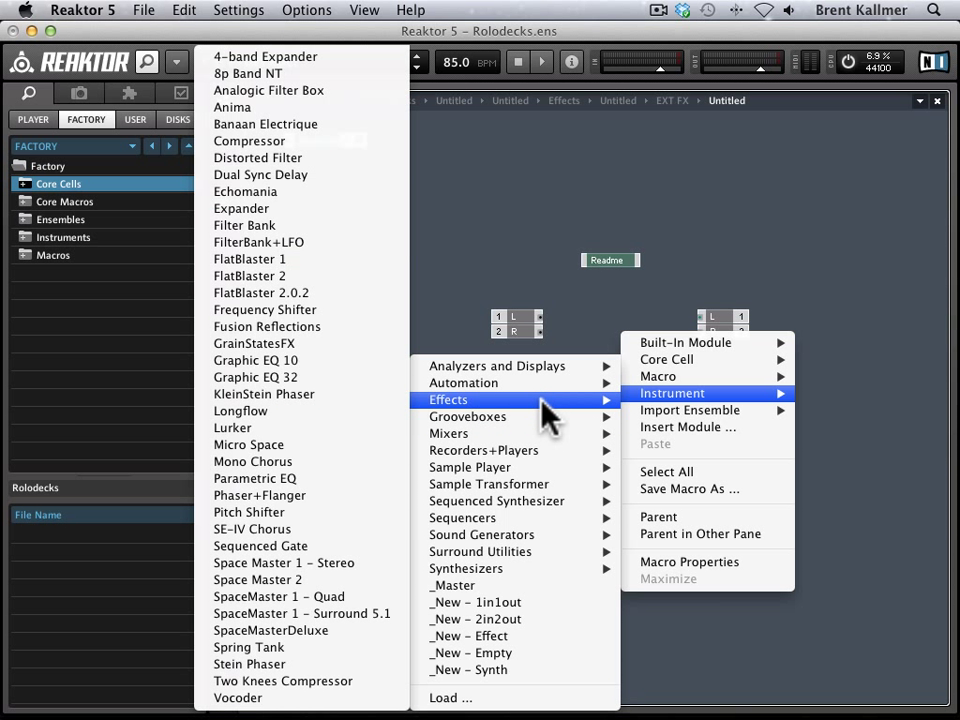
click(322, 196)
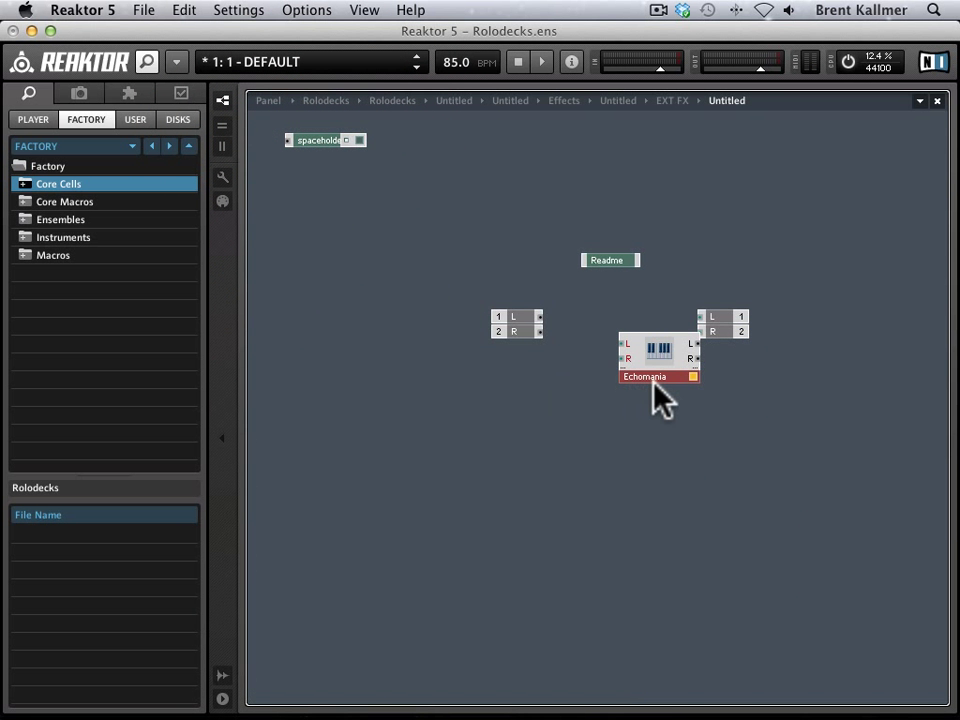
click(655, 376)
- Place Echomania between In and Out and wire the L and R channels through it
drag(655, 373, 610, 343)
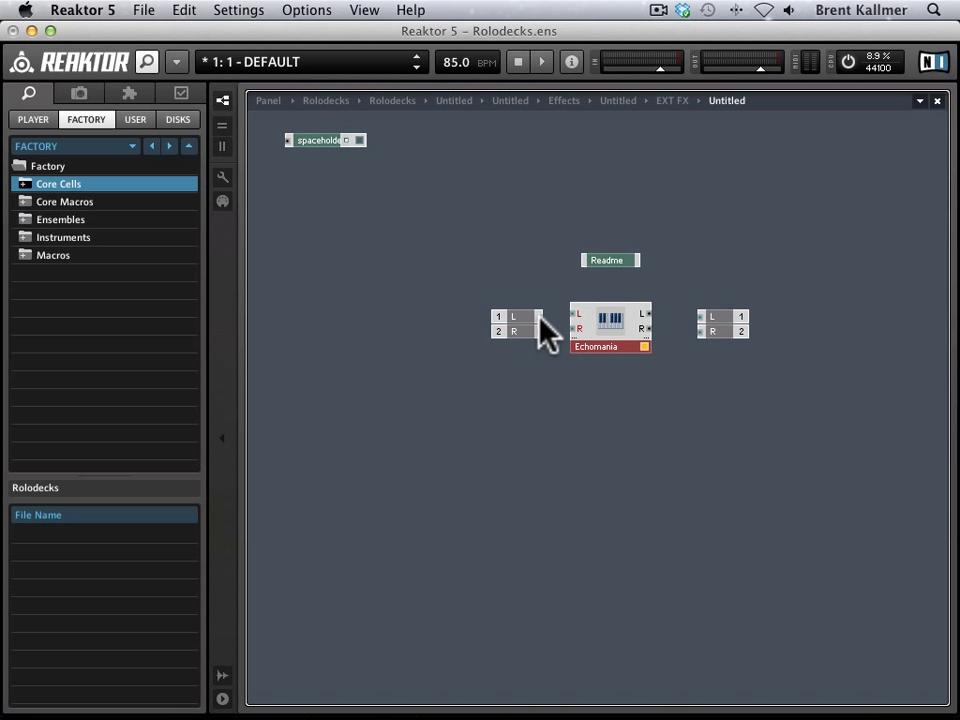
drag(540, 316, 574, 328)
drag(649, 314, 699, 330)
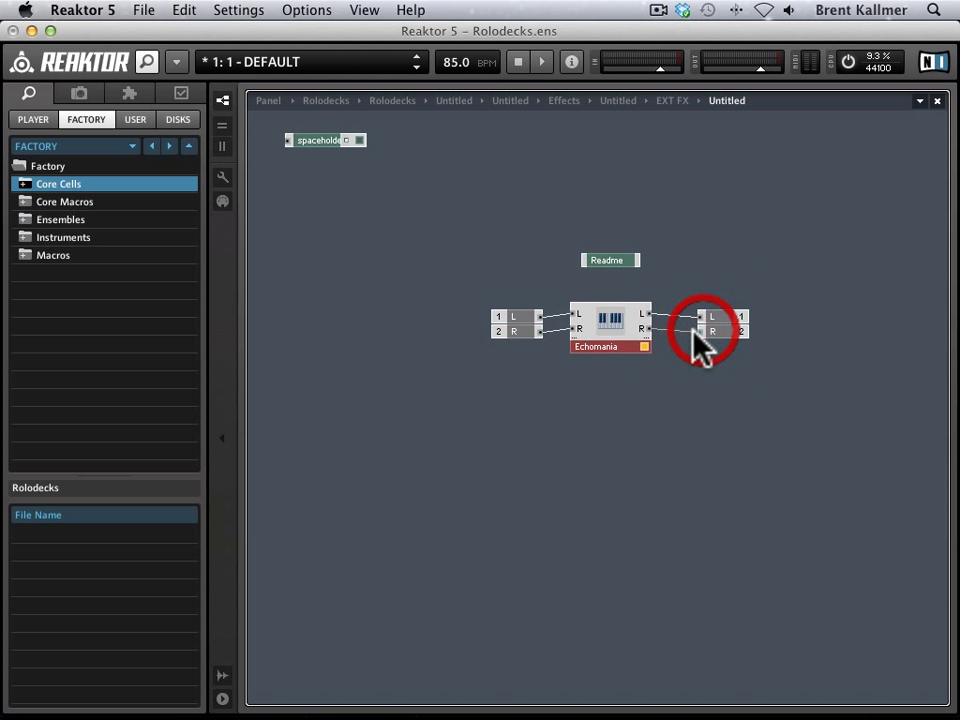
click(620, 430)
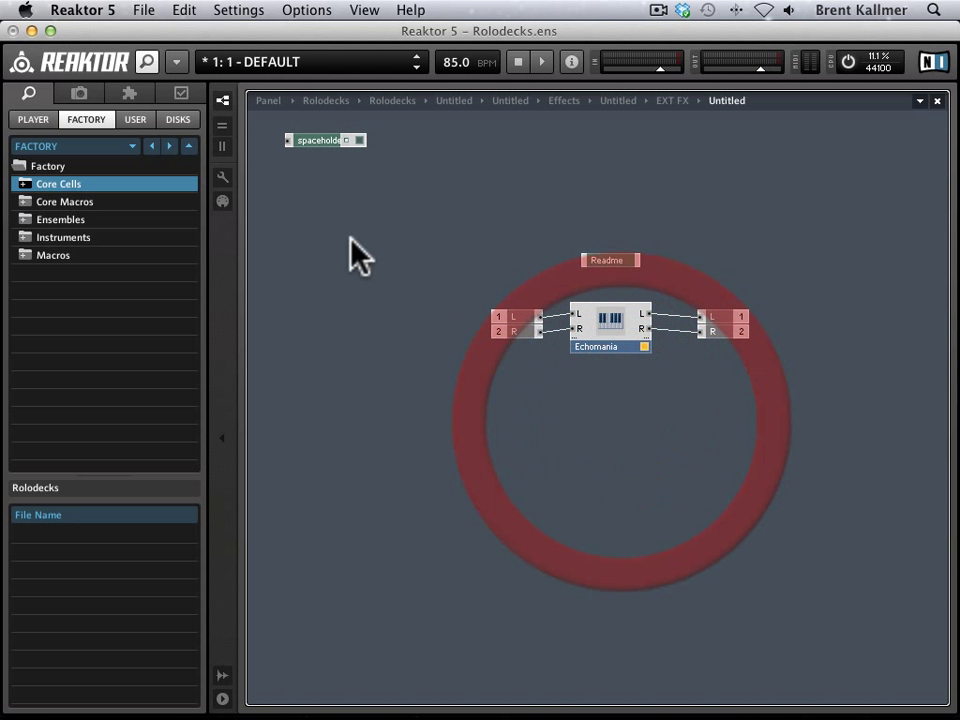
click(269, 100)
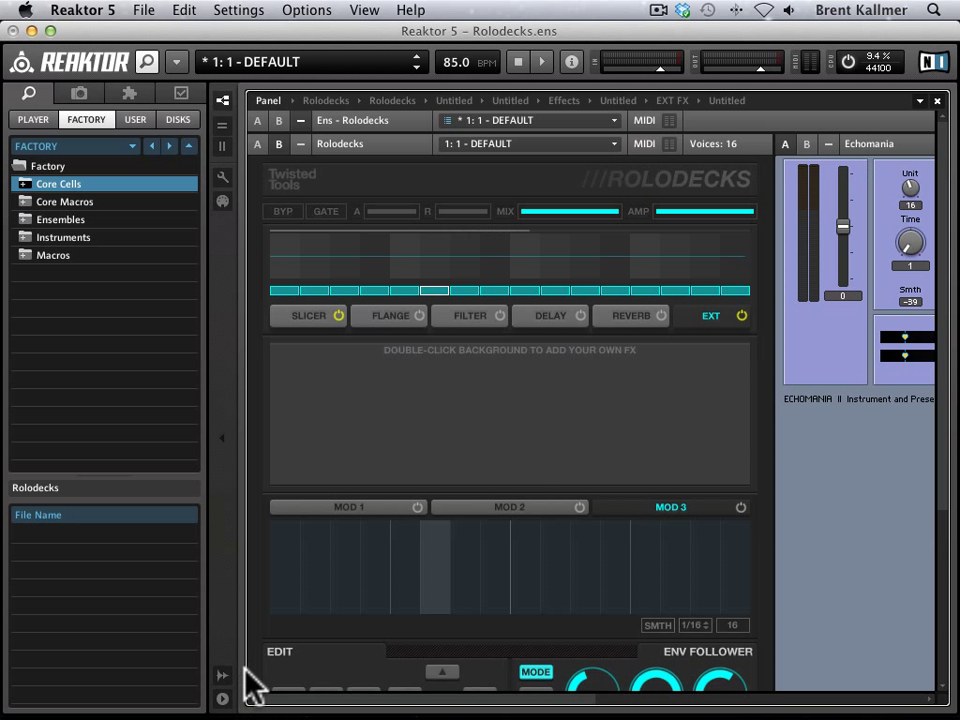
- Hide the browser and move the Echomania panel below Rolodecks, above Source
click(222, 436)
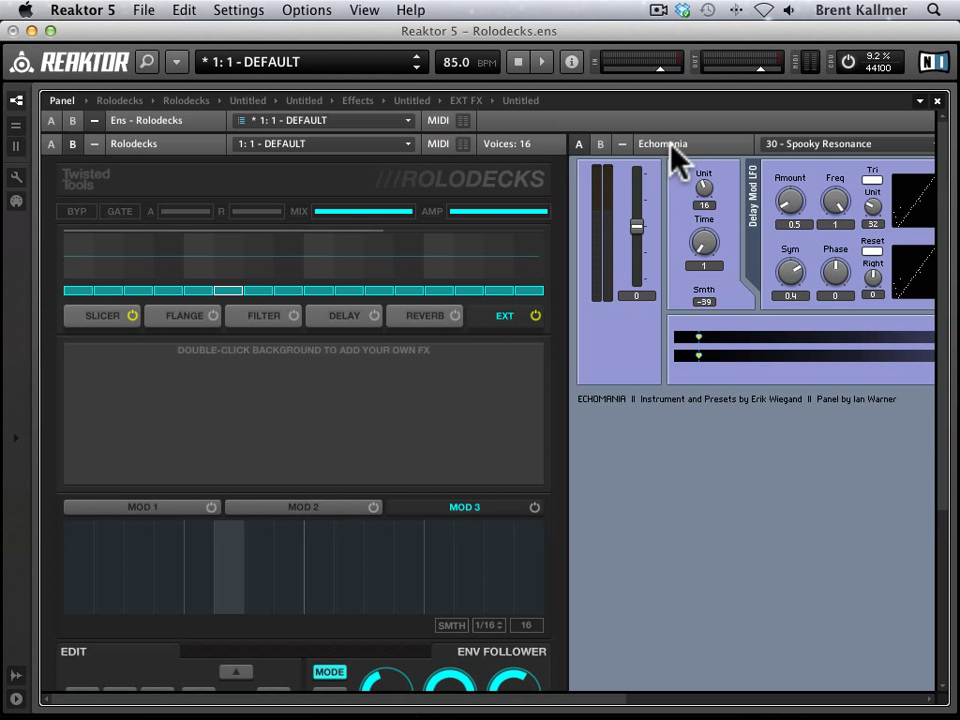
drag(668, 148, 96, 707)
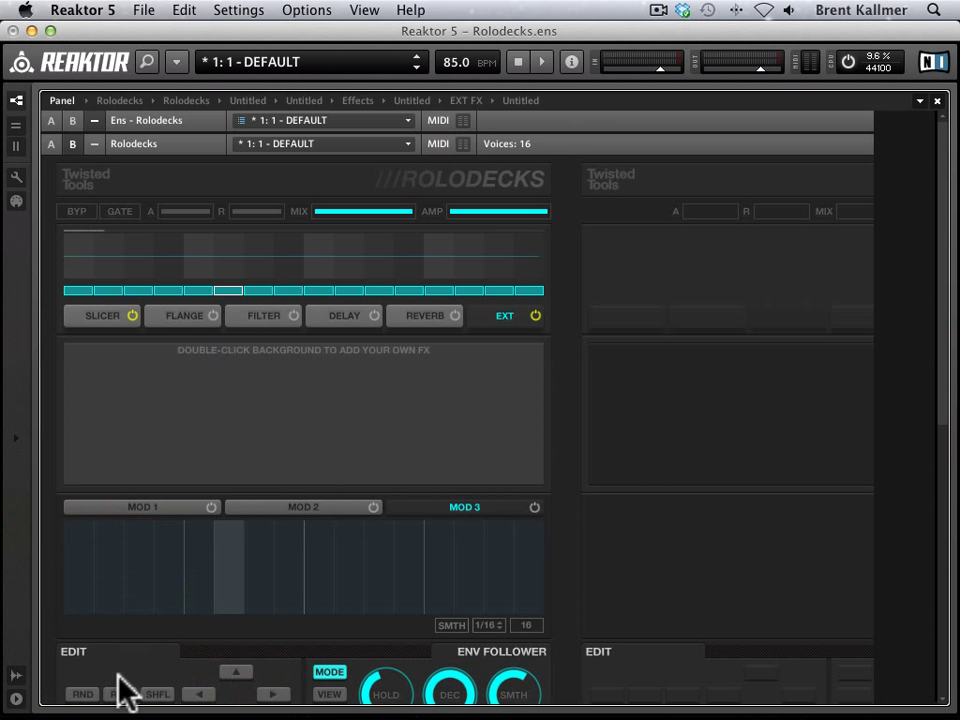
scroll(261, 551, down, 5)
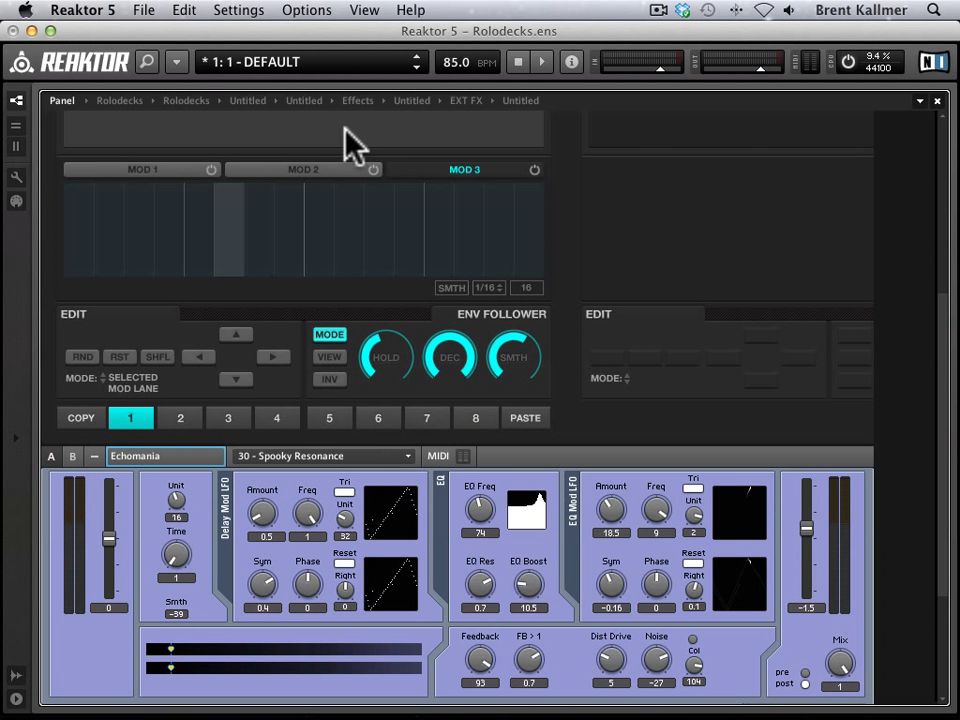
scroll(375, 296, up, 4)
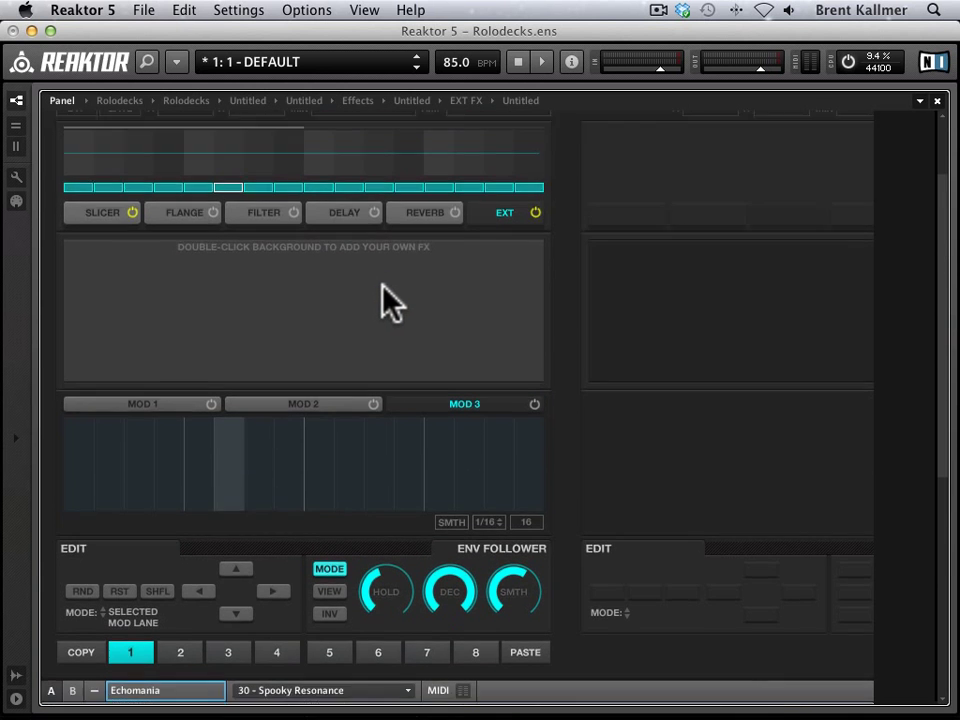
scroll(384, 300, down, 6)
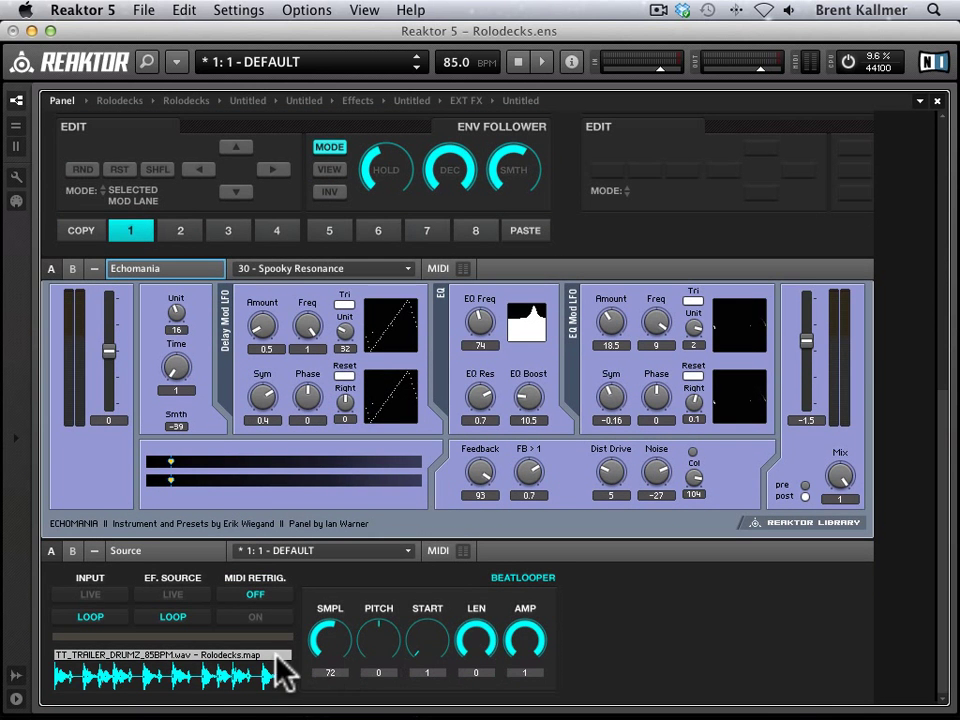
- Check the panel layout and play the drum loop through Rolodecks and Echomania's Spooky Resonance preset
scroll(124, 420, up, 5)
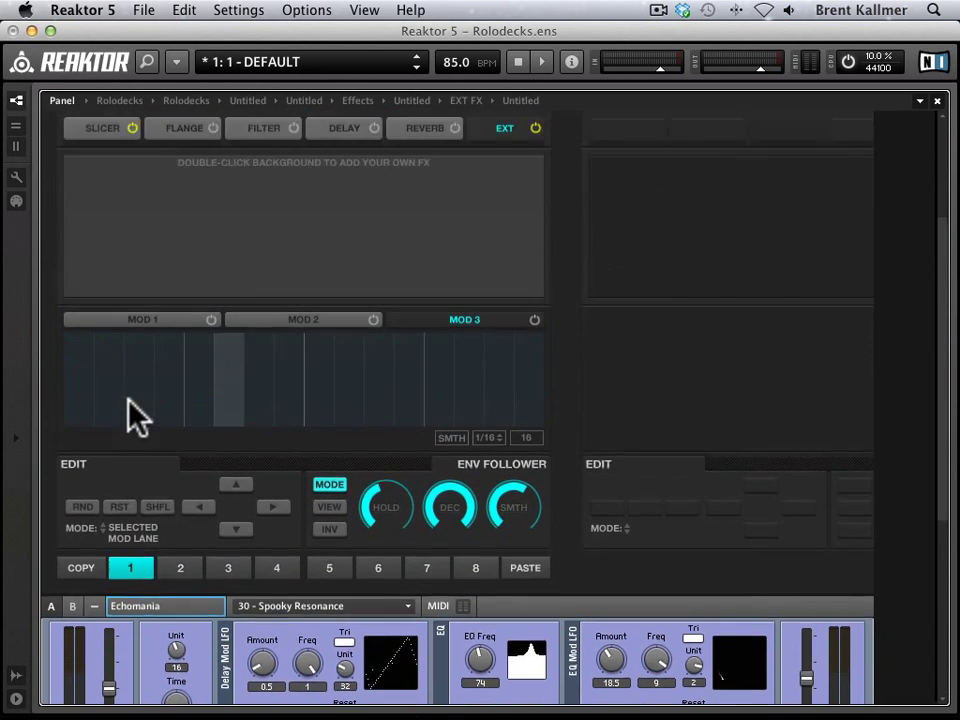
scroll(128, 402, up, 1)
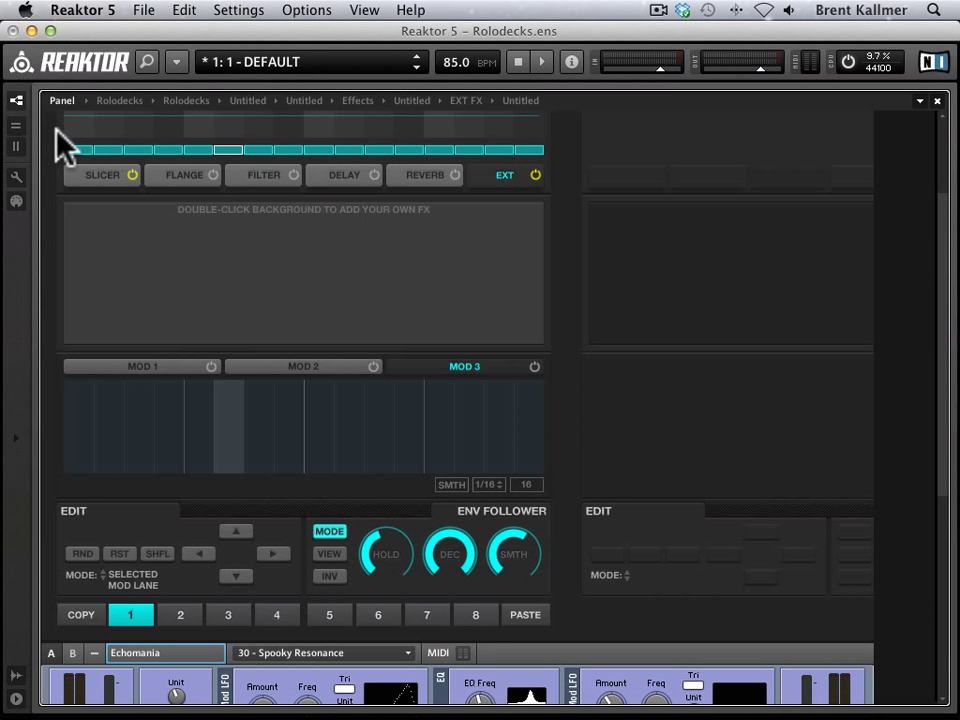
scroll(92, 186, up, 2)
scroll(317, 510, down, 4)
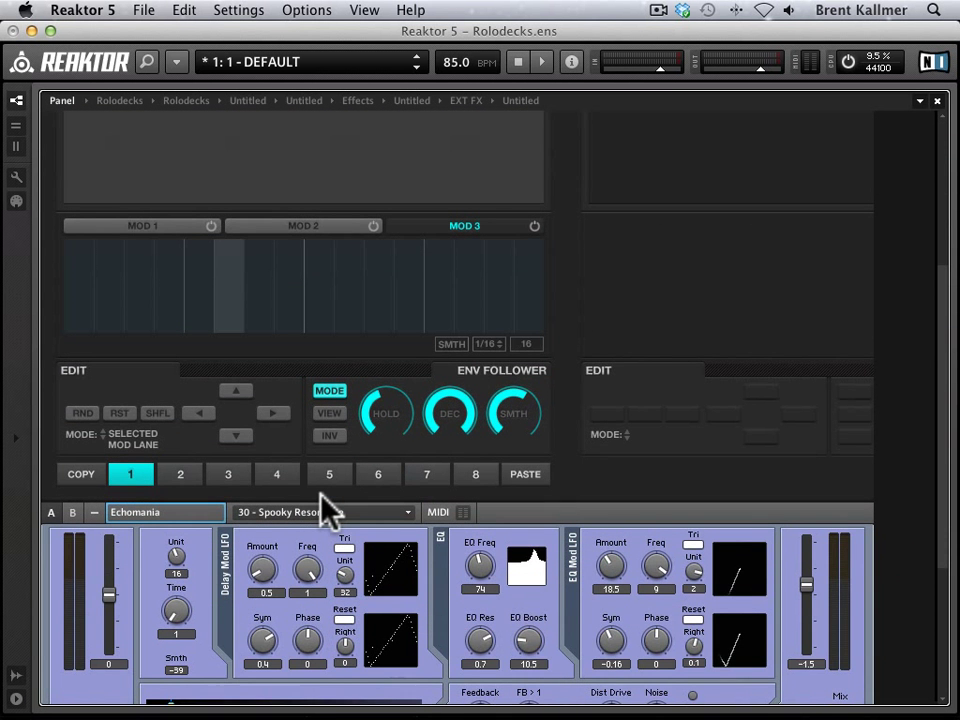
scroll(321, 494, up, 4)
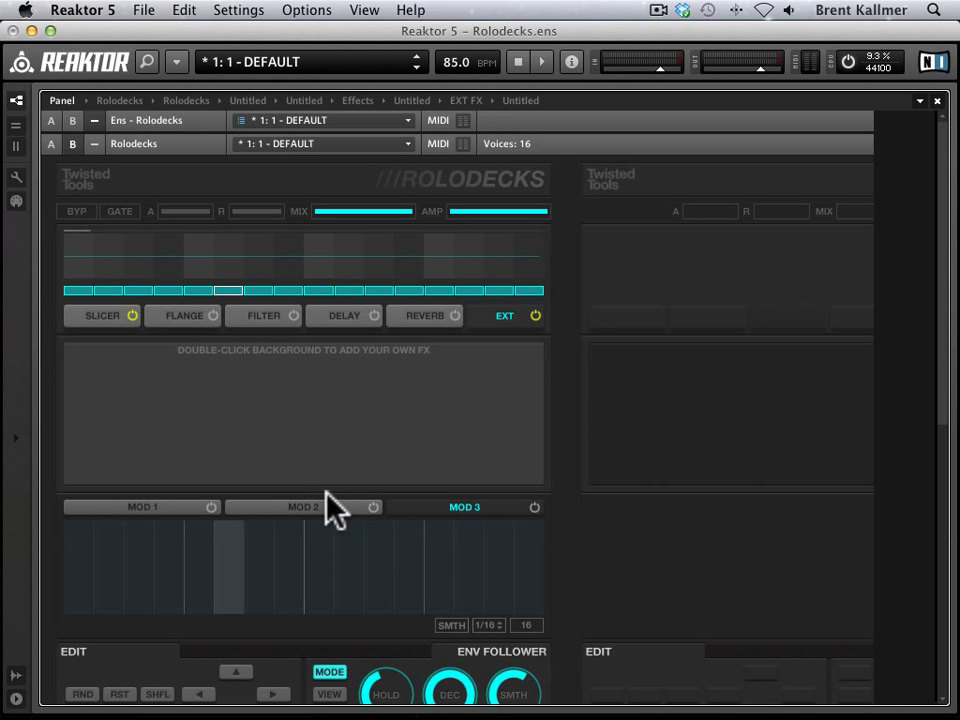
scroll(330, 495, down, 4)
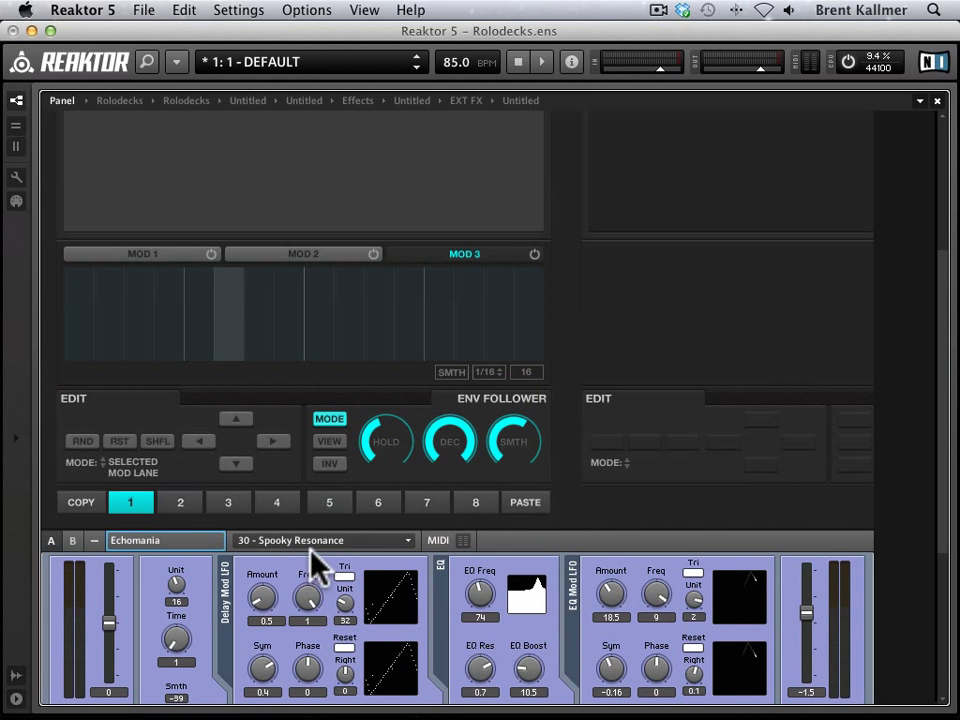
scroll(311, 530, up, 4)
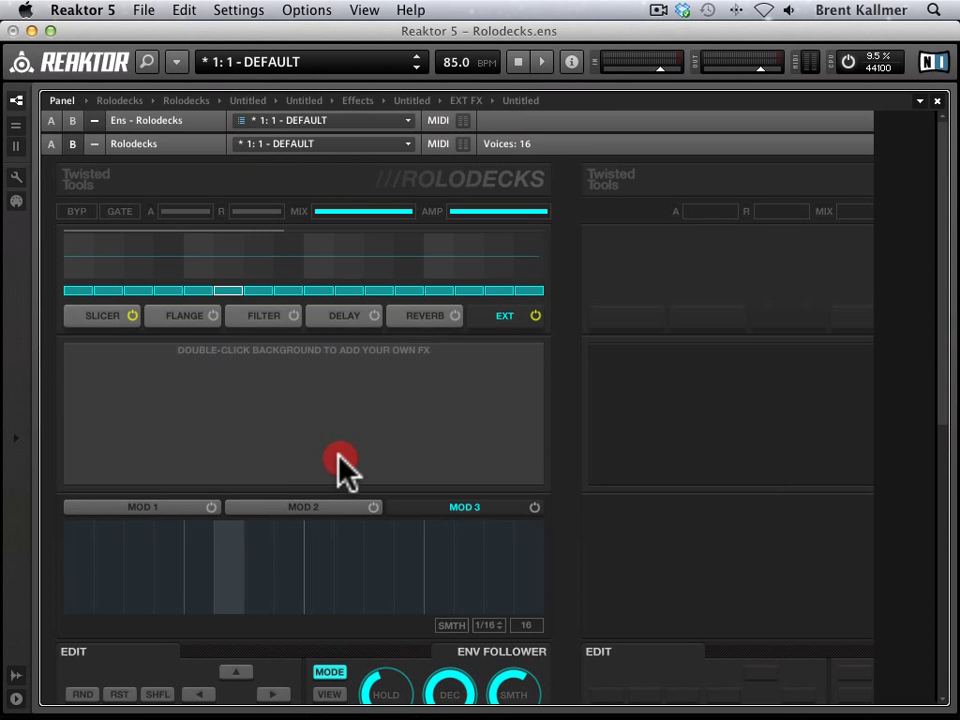
key(space)
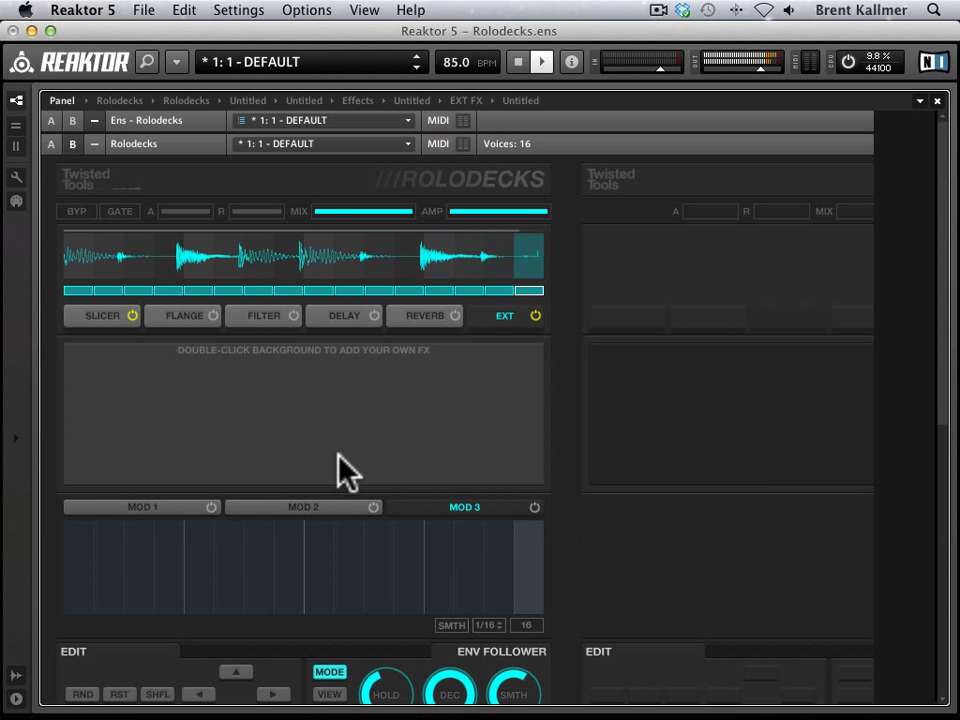
scroll(340, 472, down, 5)
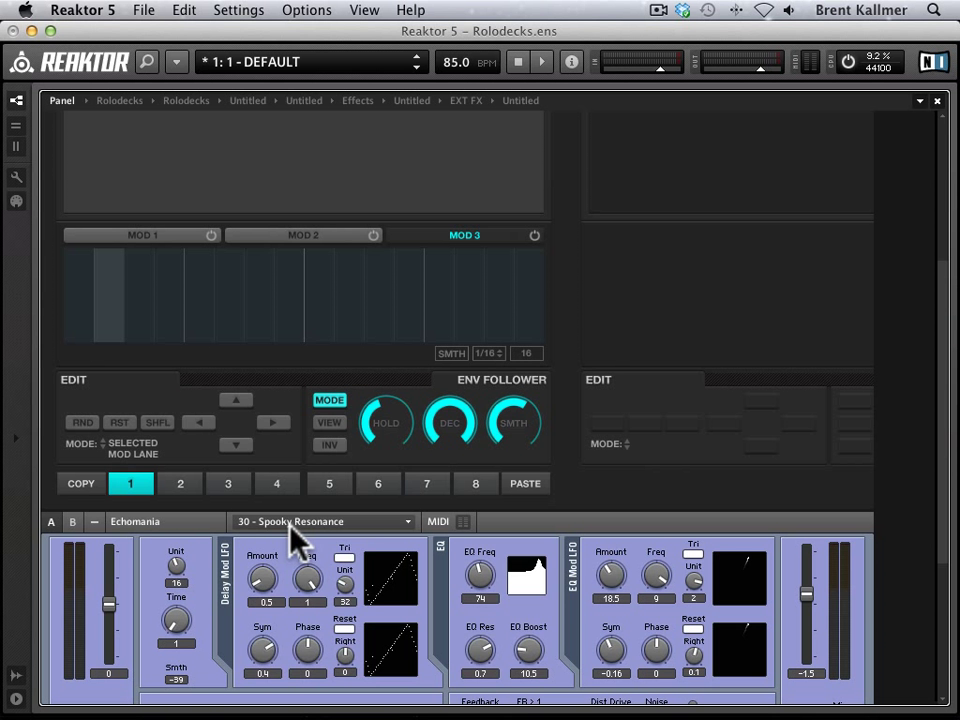
- Try Echomania's 15 - Rainy days preset, then load 10 - Clean Delay and briefly audition it
click(290, 526)
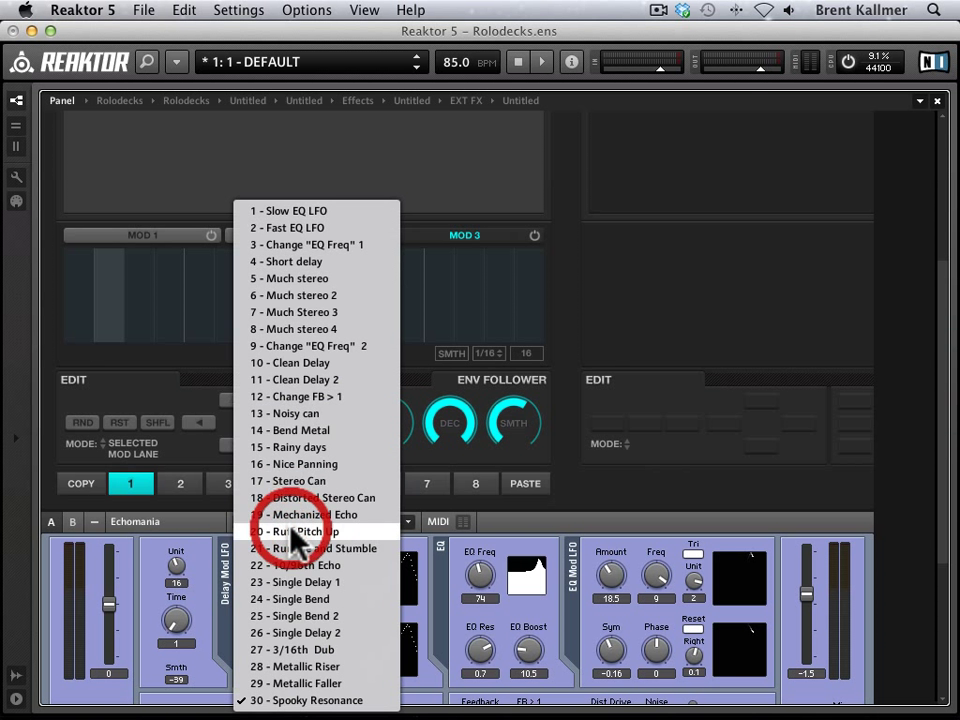
click(309, 450)
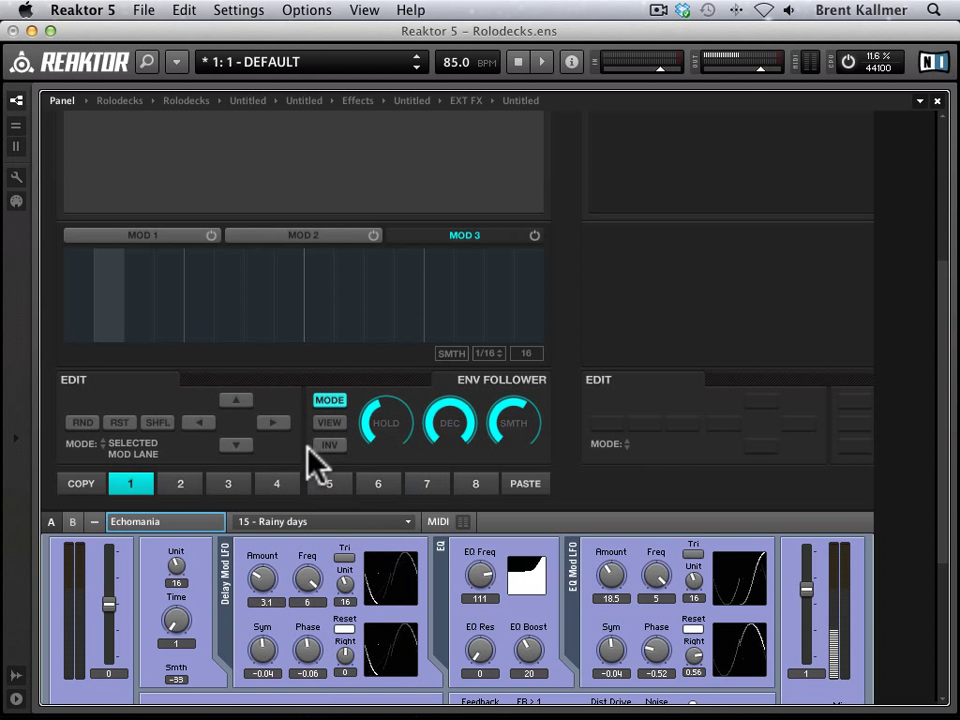
click(318, 514)
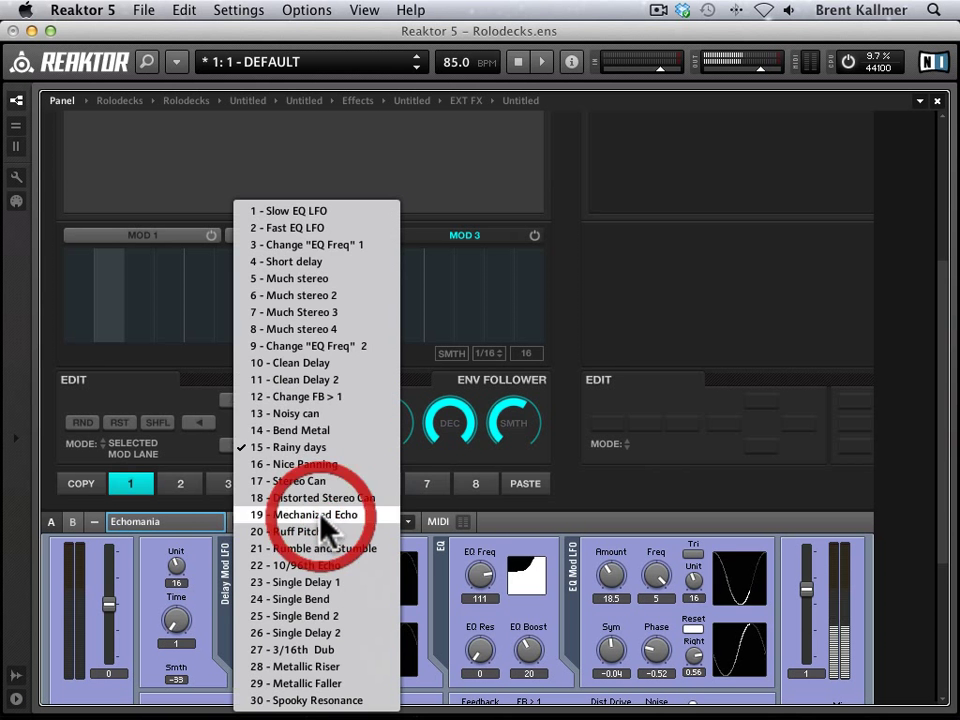
click(312, 365)
key(space)
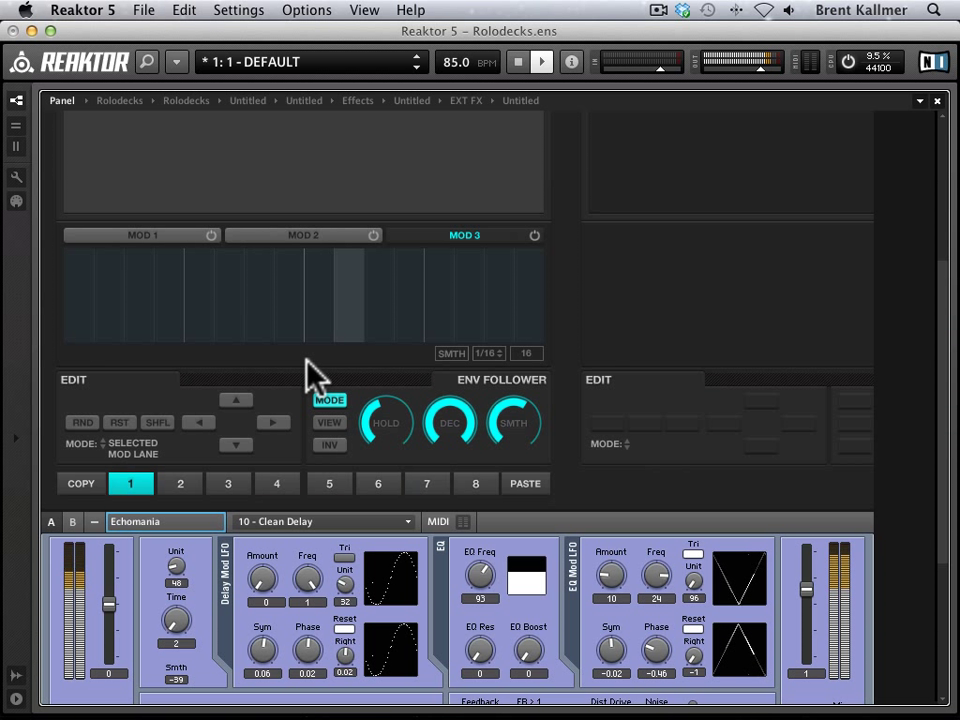
key(space)
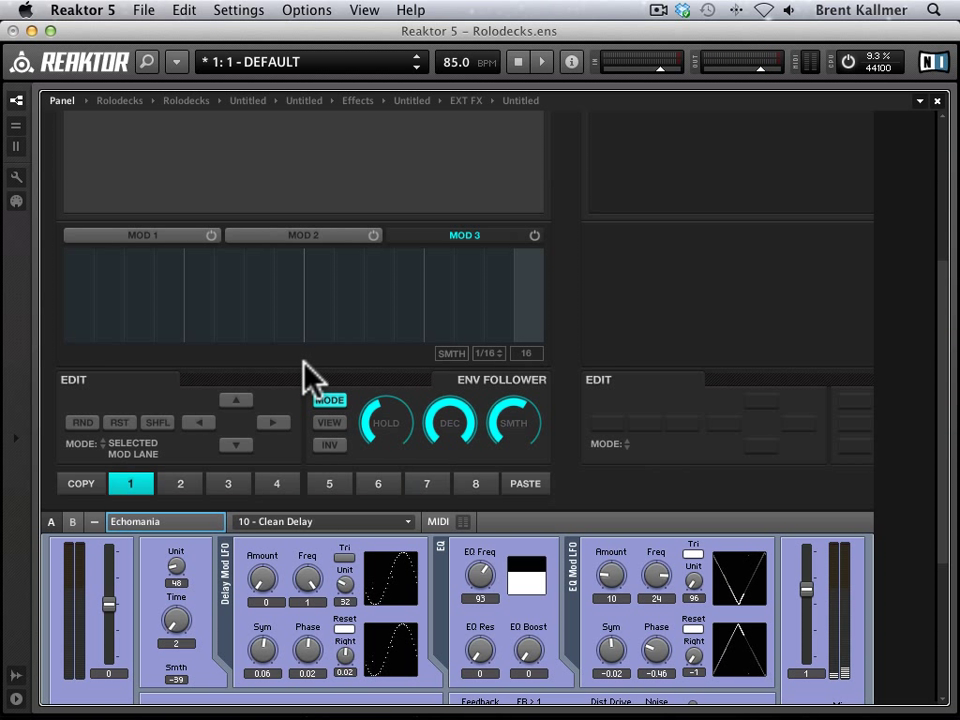
scroll(305, 375, up, 5)
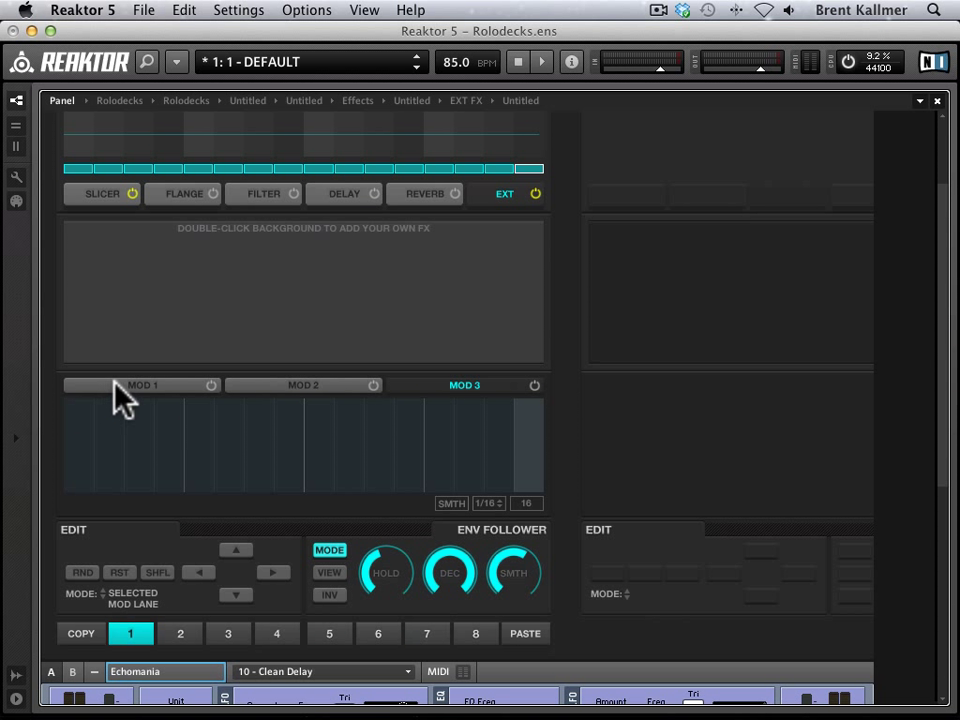
- Turn on the MOD 1 lane, then show Rolodecks' modulation routing and DEST 1's send targets
click(145, 385)
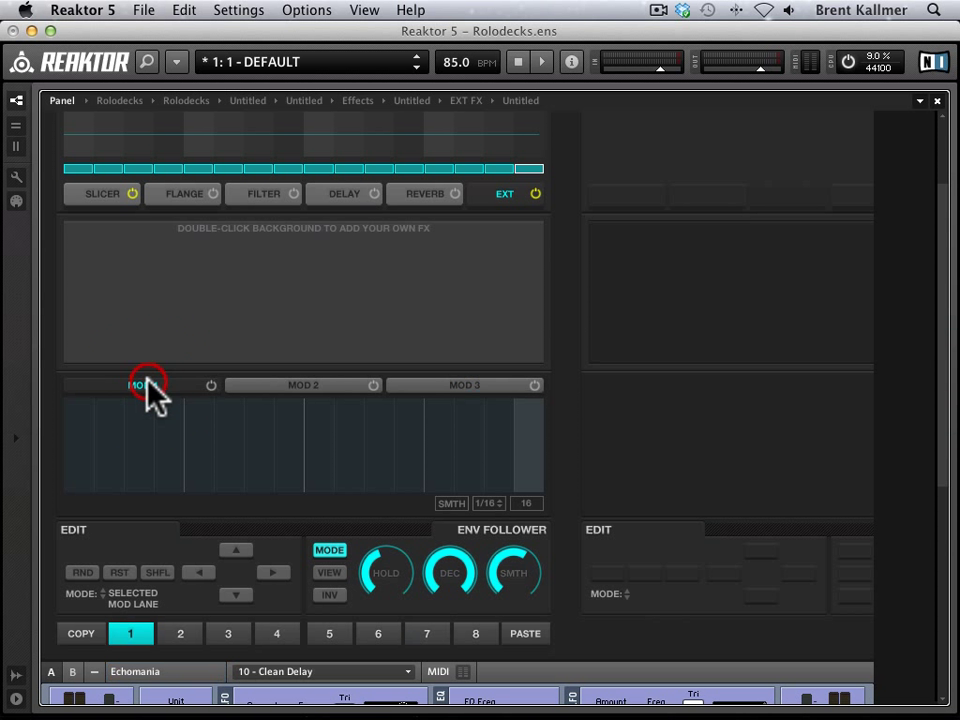
click(209, 385)
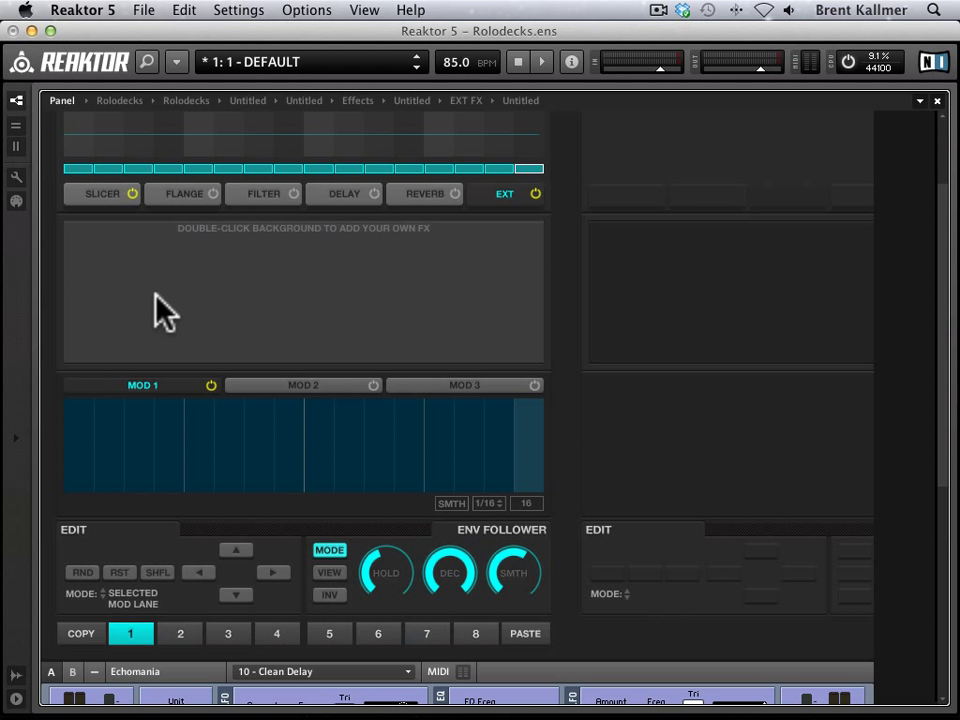
scroll(155, 294, up, 4)
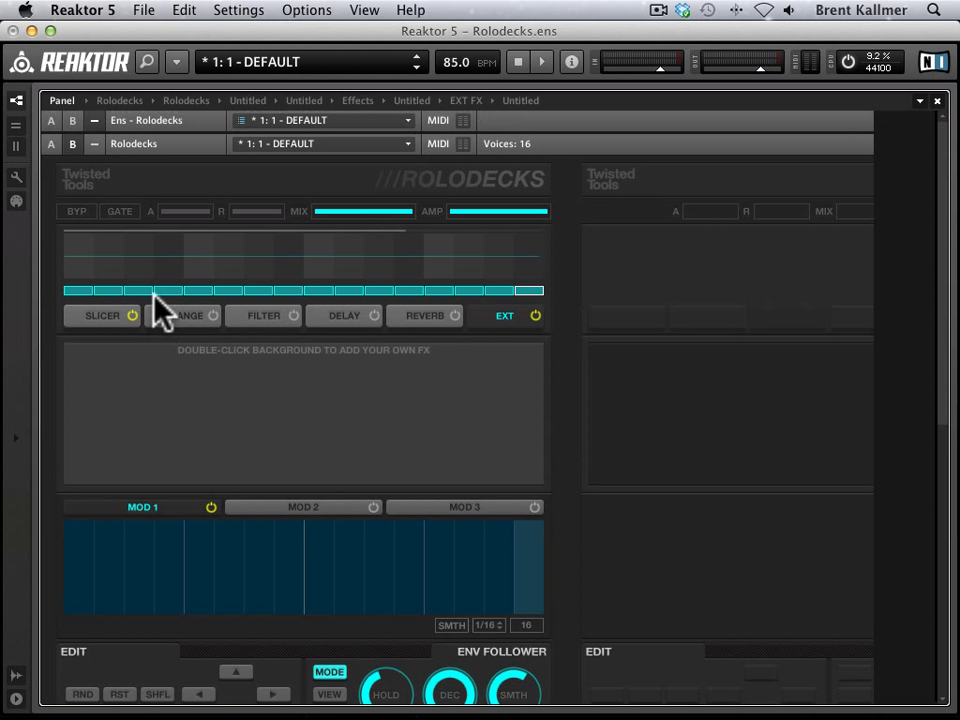
click(157, 146)
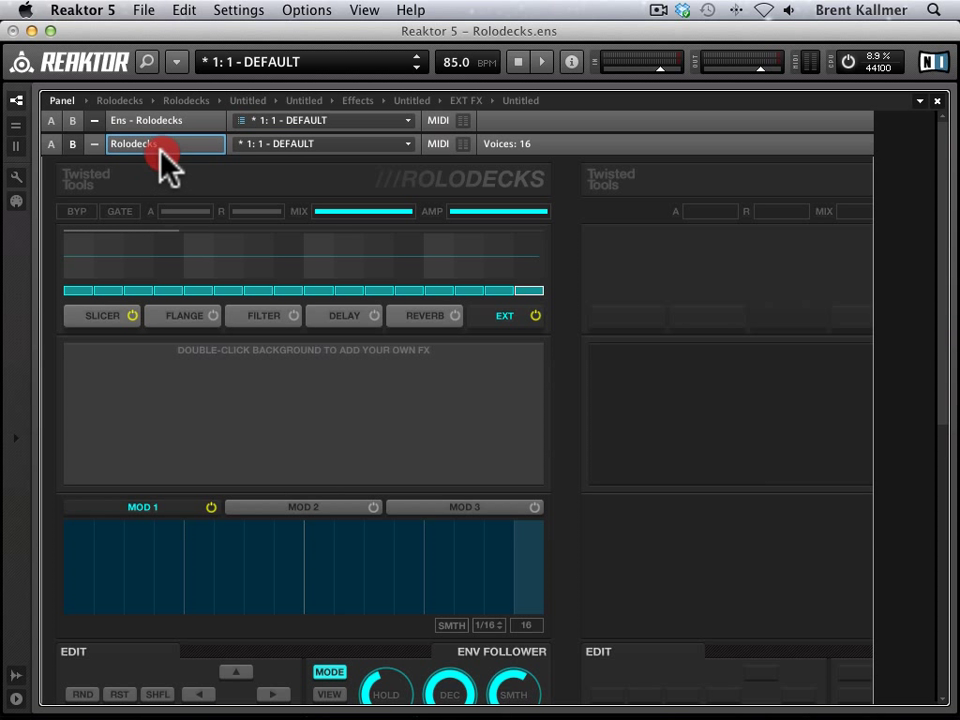
click(51, 145)
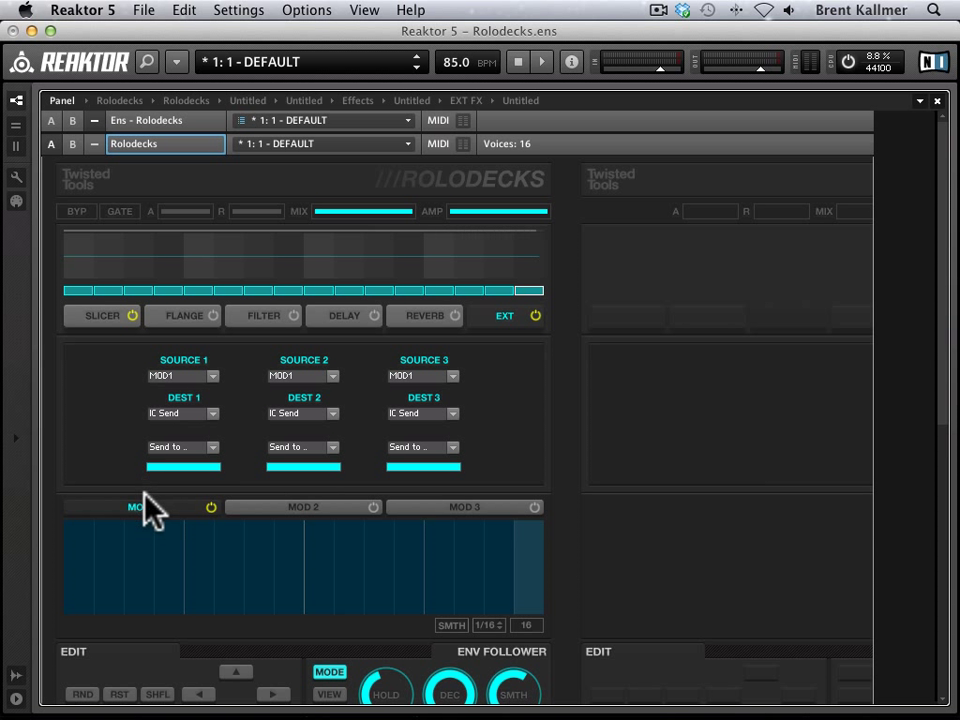
click(176, 444)
- Route DEST 1's IC Send to Echomania's Output:Mix parameter
mouse_move(177, 447)
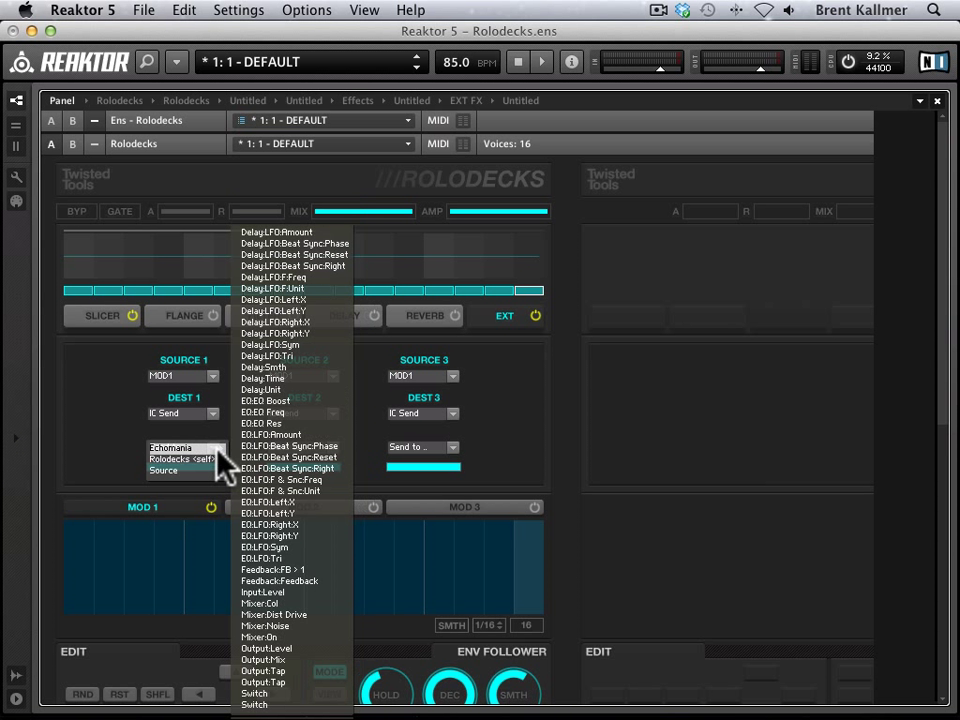
click(300, 662)
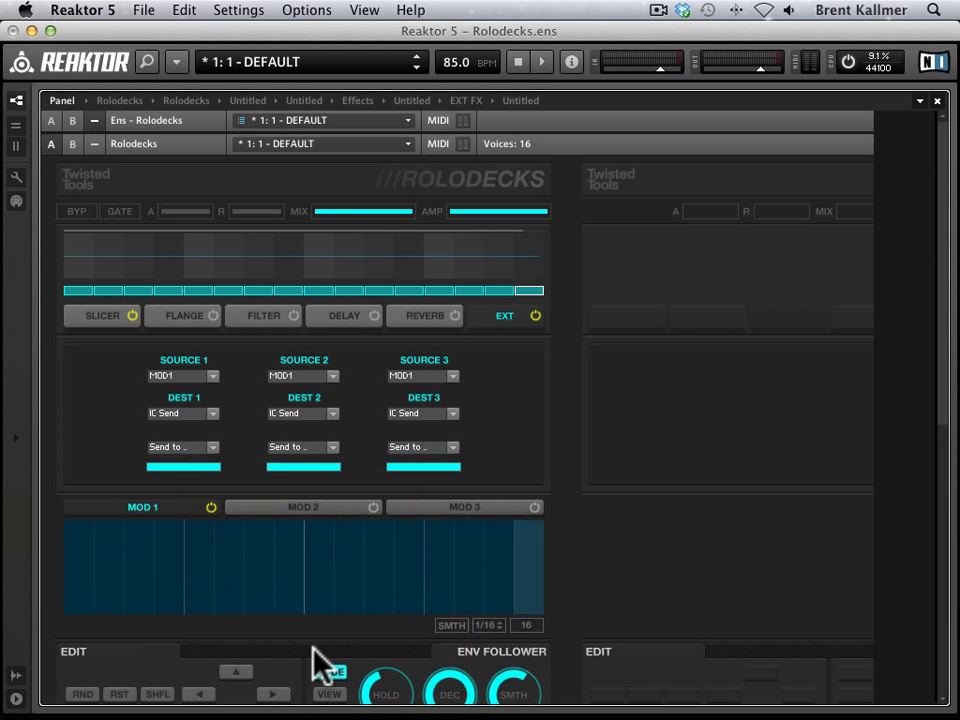
scroll(500, 470, down, 3)
scroll(520, 475, down, 12)
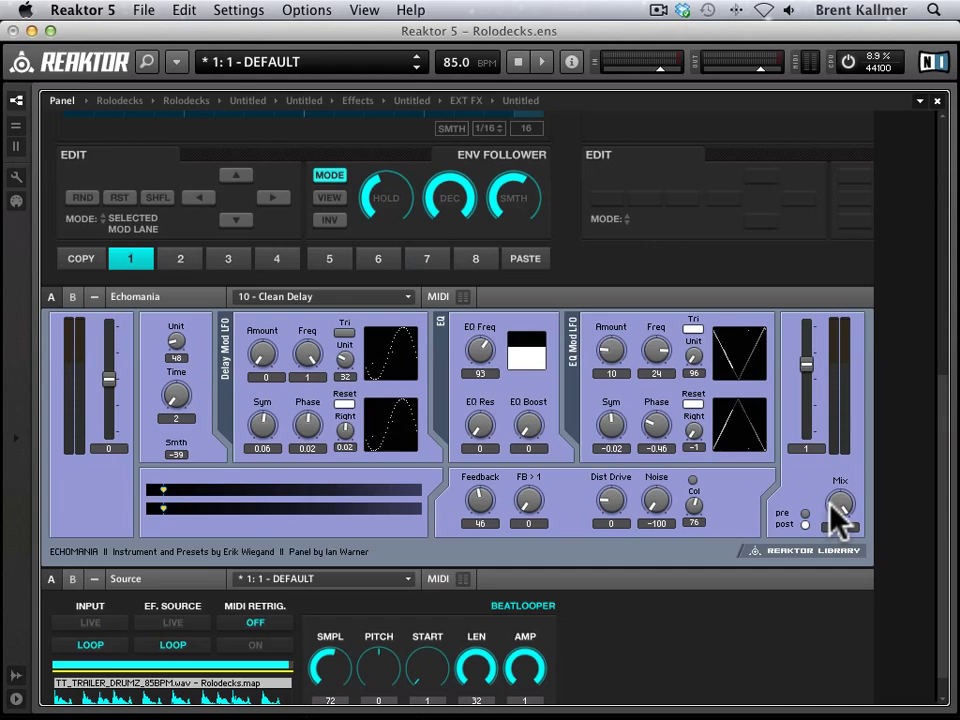
scroll(830, 518, up, 8)
scroll(836, 520, up, 5)
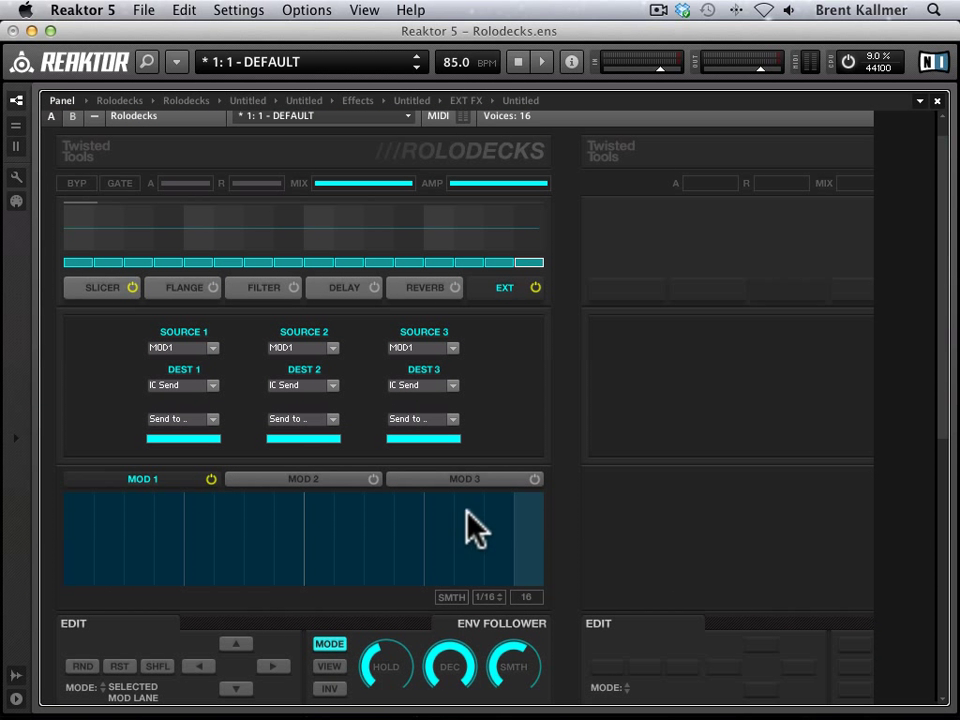
- Draw a rising ramp across the last four MOD 1 steps
click(438, 522)
mouse_move(438, 521)
mouse_down()
mouse_move(517, 499)
mouse_move(443, 537)
mouse_move(532, 498)
mouse_up()
scroll(638, 508, down, 2)
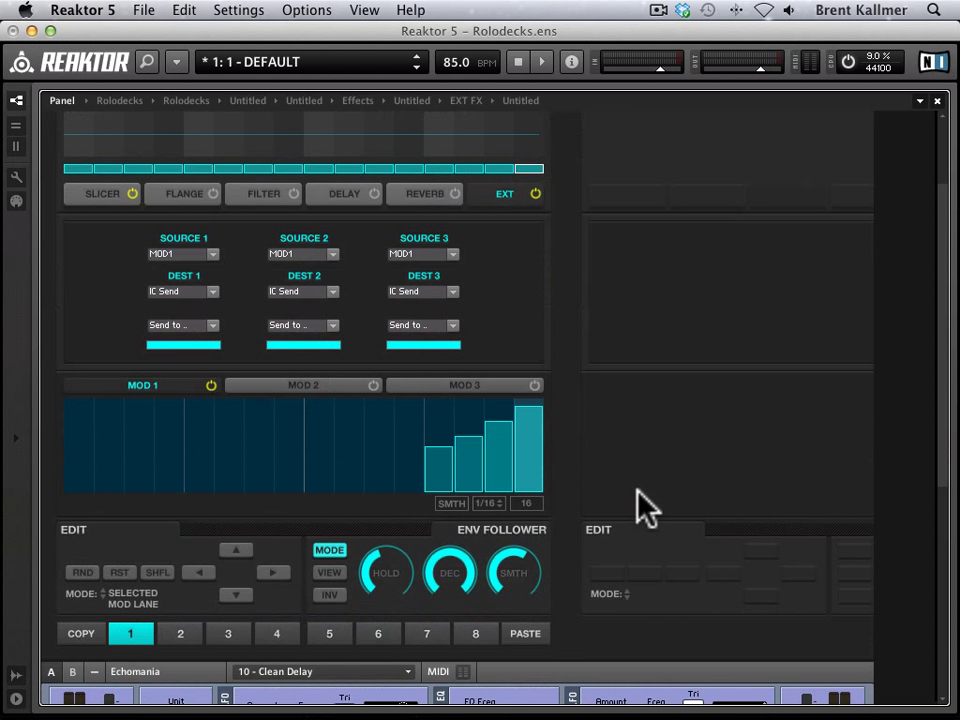
- Play back so the ramp modulates Echomania's Mix, now reading 0.59
key(space)
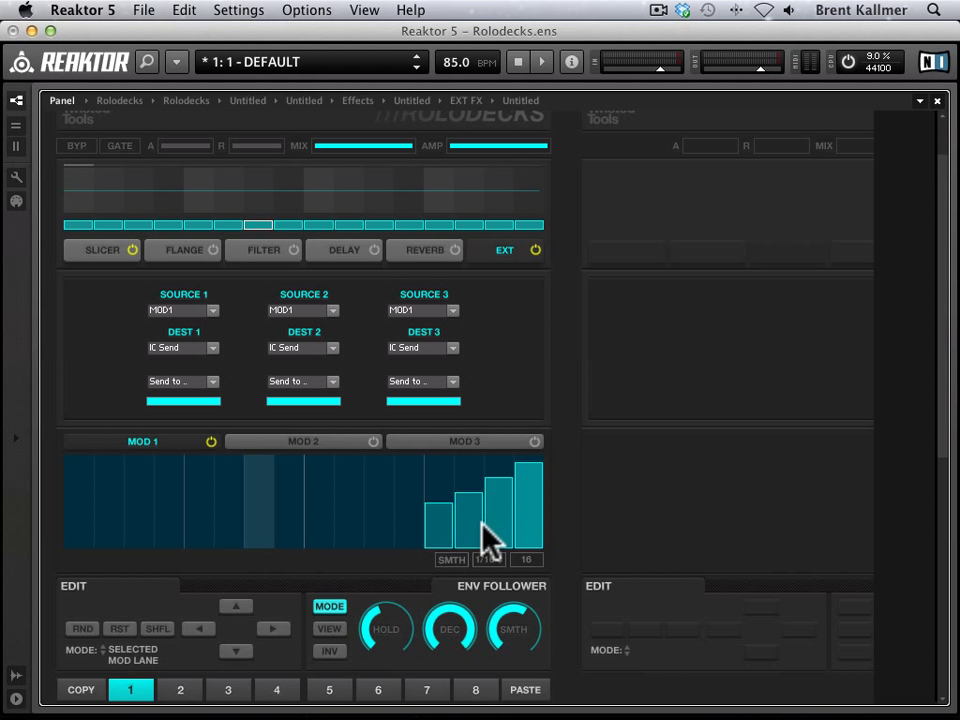
key(space)
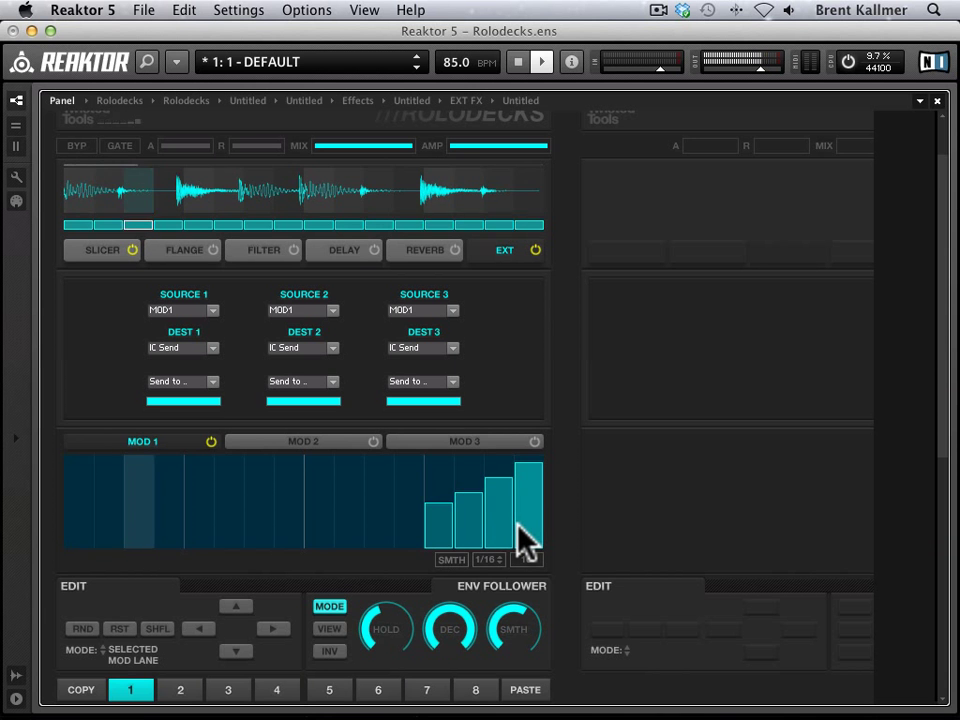
scroll(514, 546, up, 1)
scroll(514, 553, down, 6)
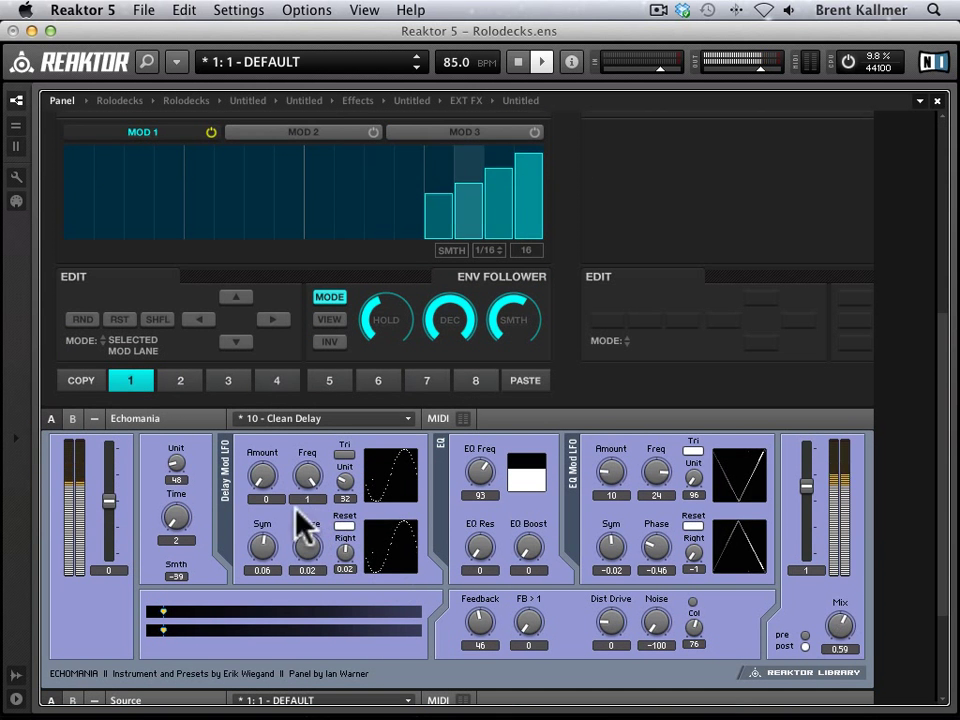
- Load Echomania's 4 - Short delay preset and stop playback
click(284, 418)
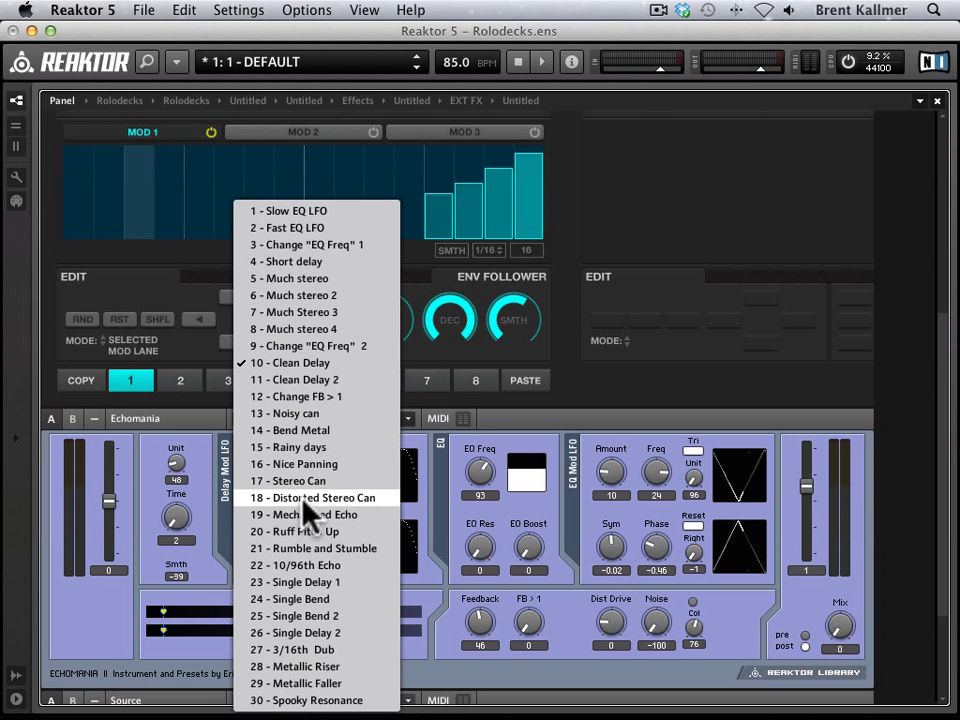
click(300, 263)
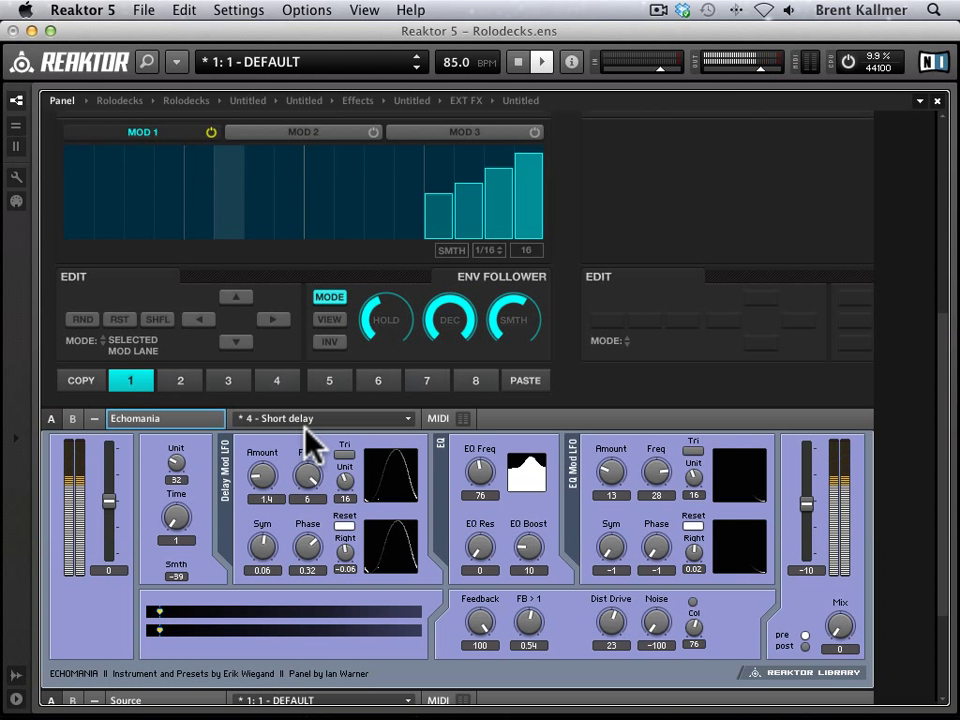
key(space)
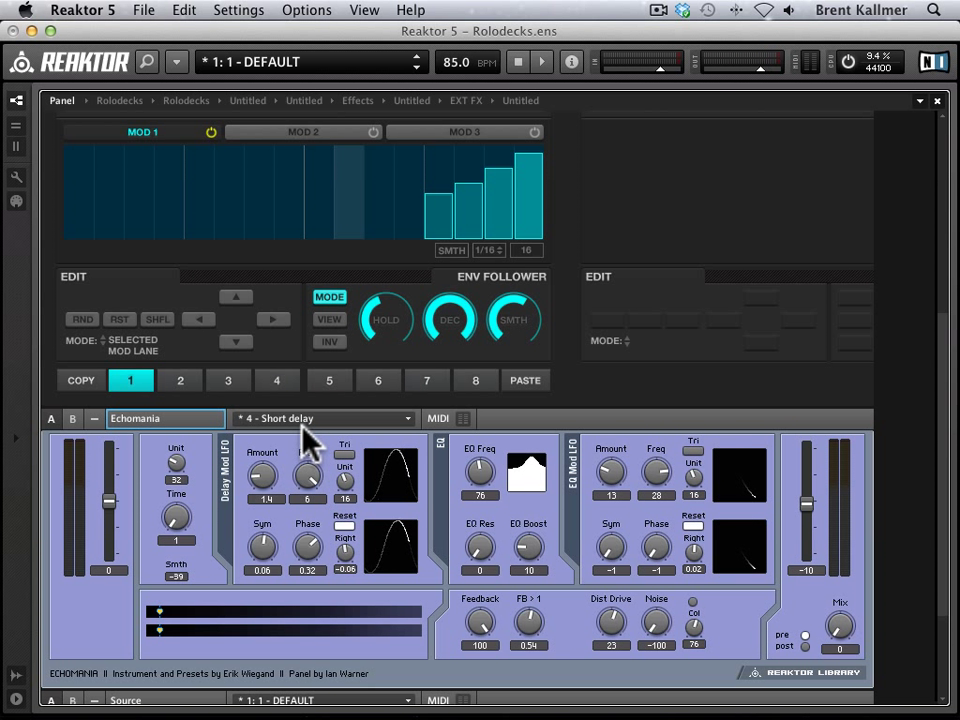
scroll(302, 425, up, 10)
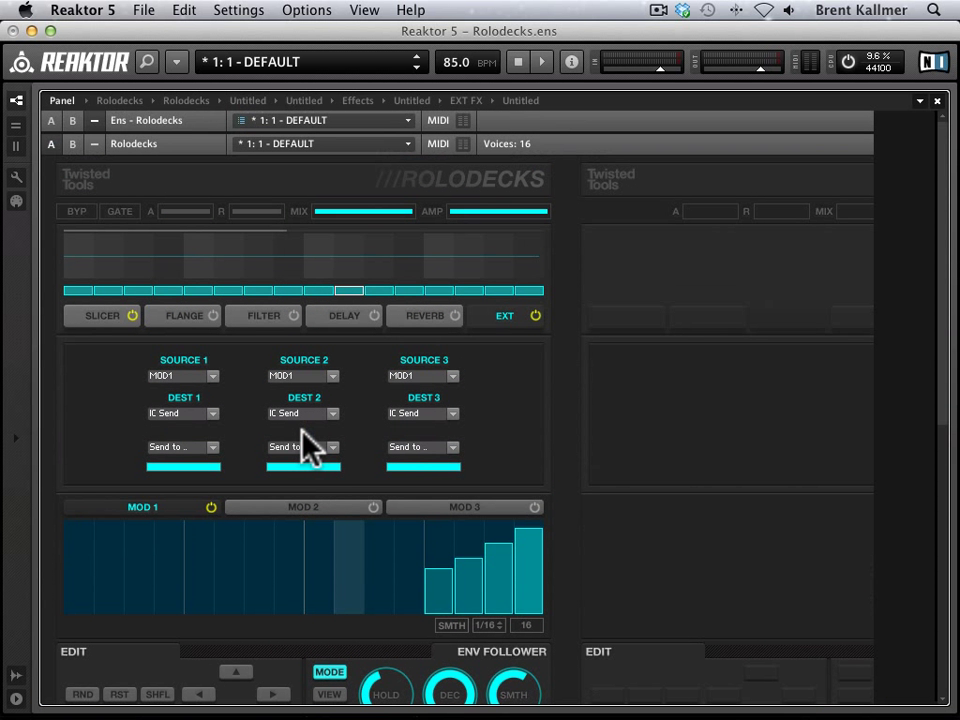